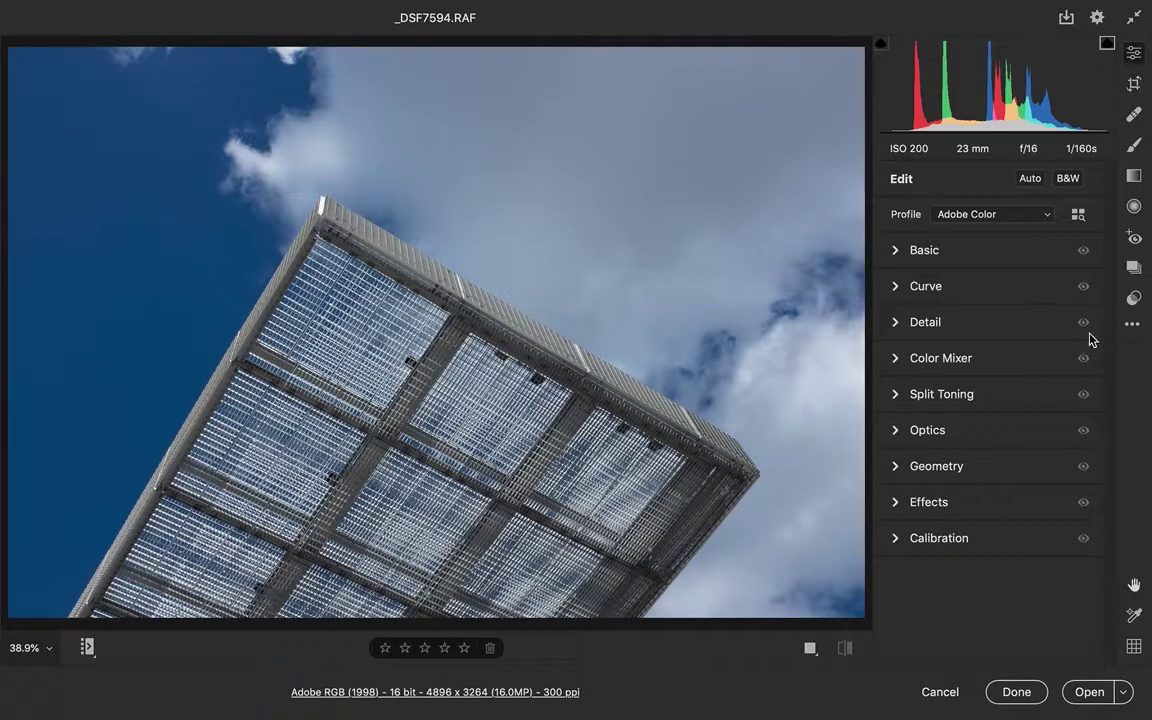
- Save the photo's unedited state as a snapshot named "original"
click(1134, 268)
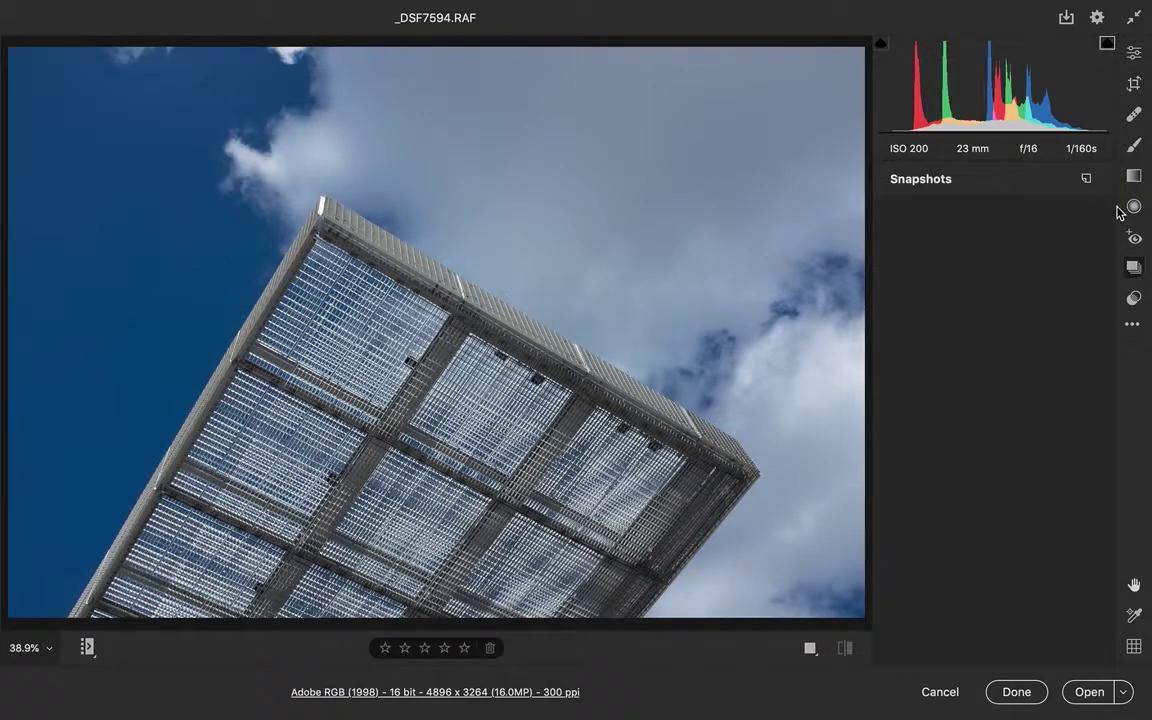
click(1086, 178)
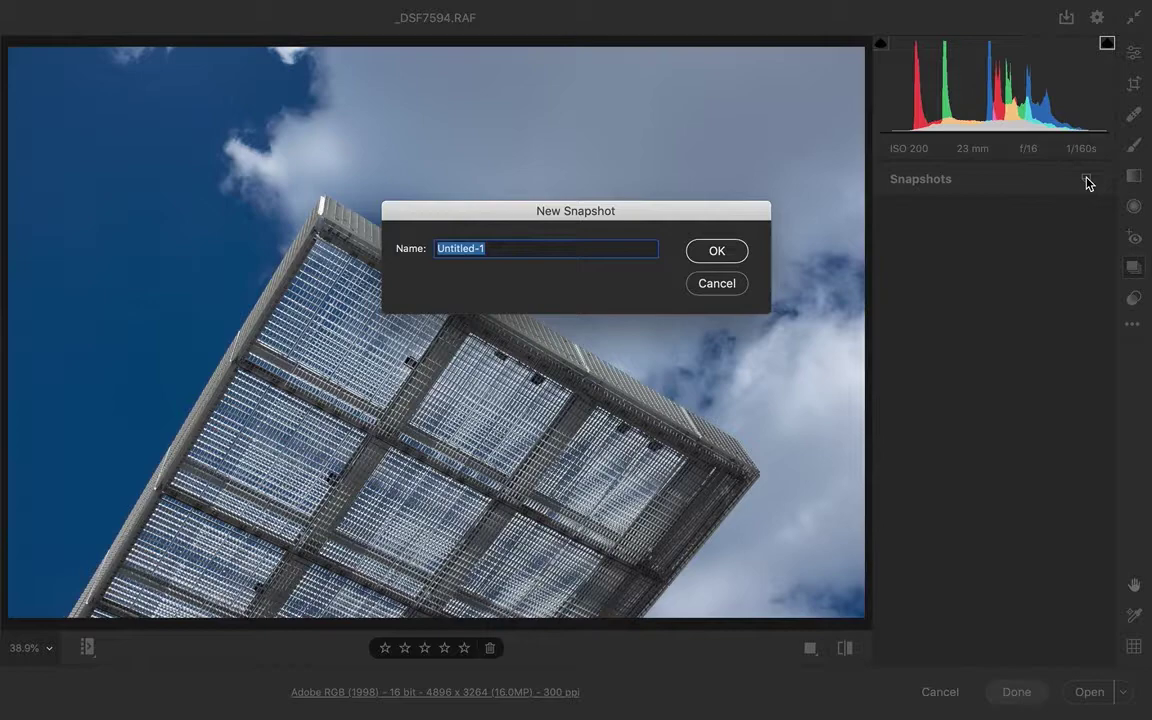
text(original)
click(716, 250)
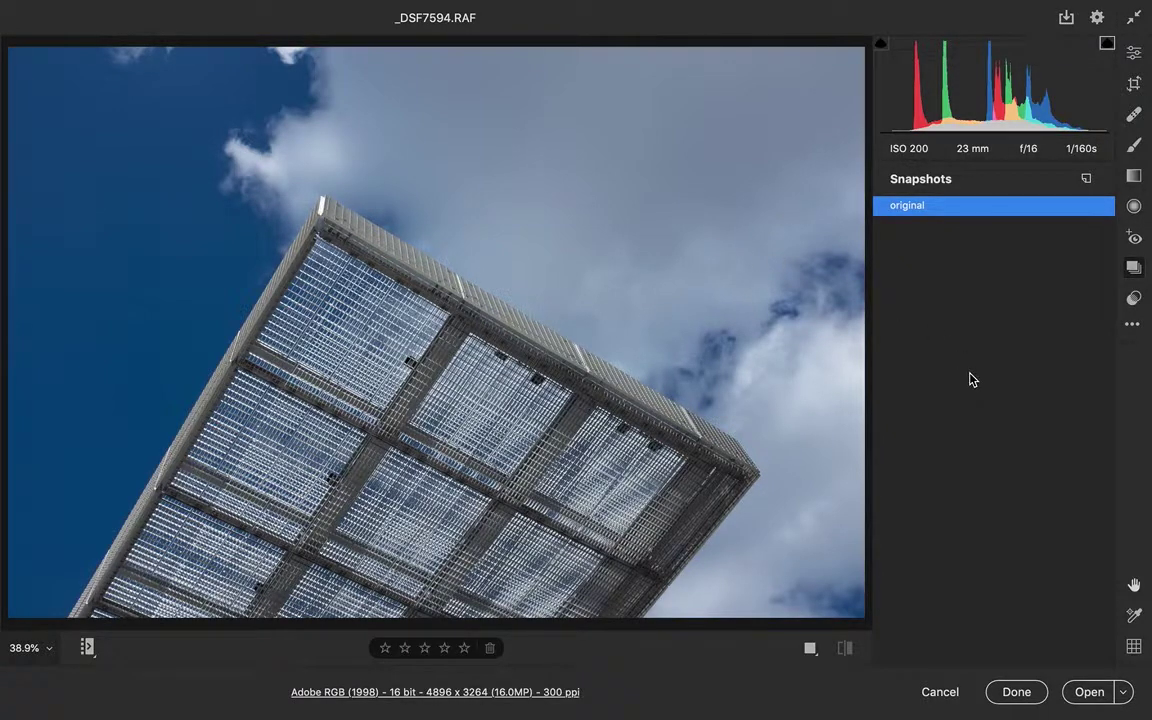
- Turn on lens profile corrections in the Optics settings and compare the photo with its original state
key(e)
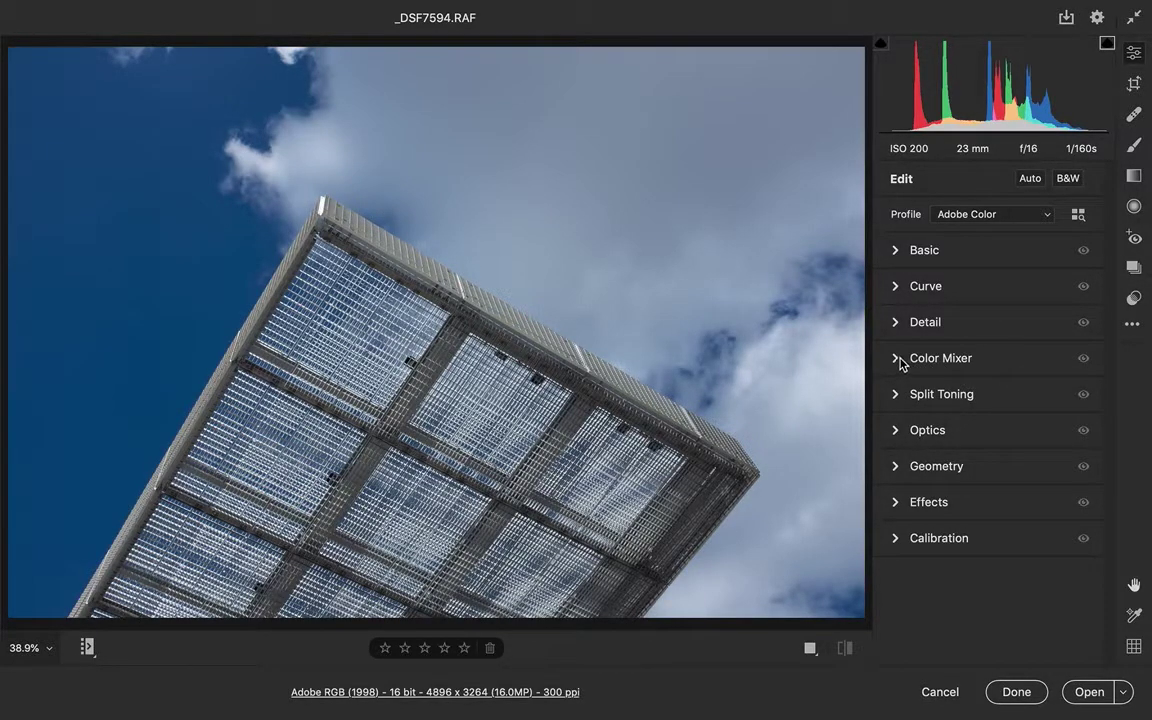
click(897, 433)
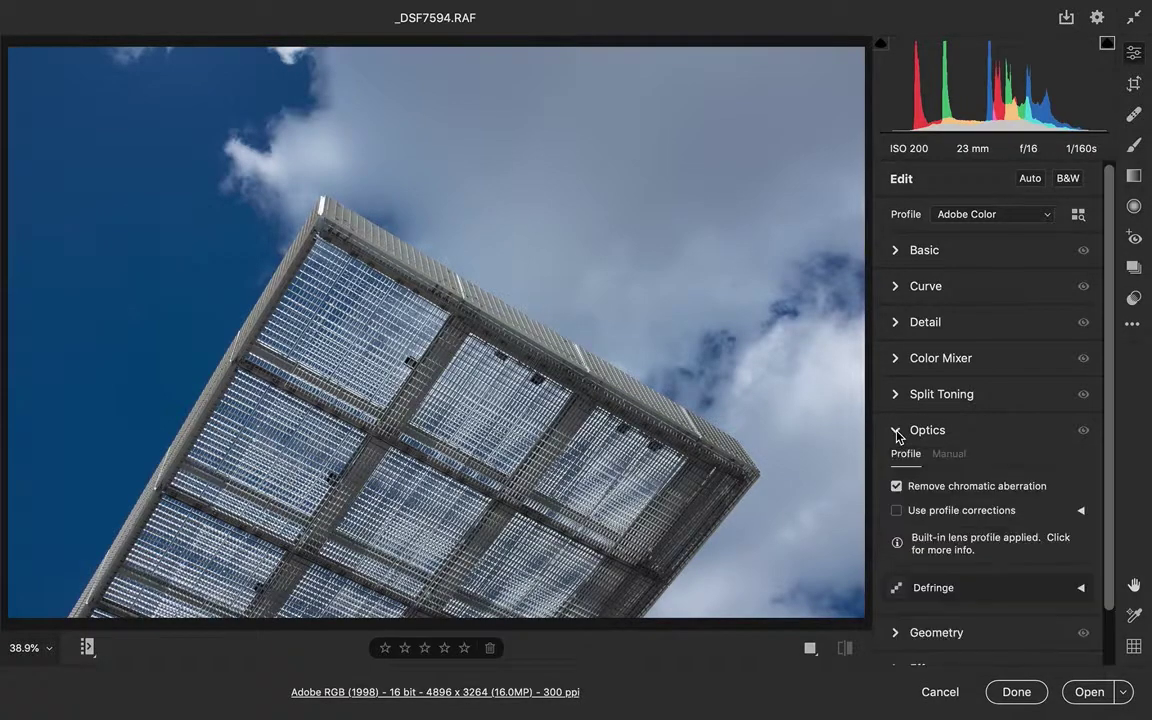
click(899, 512)
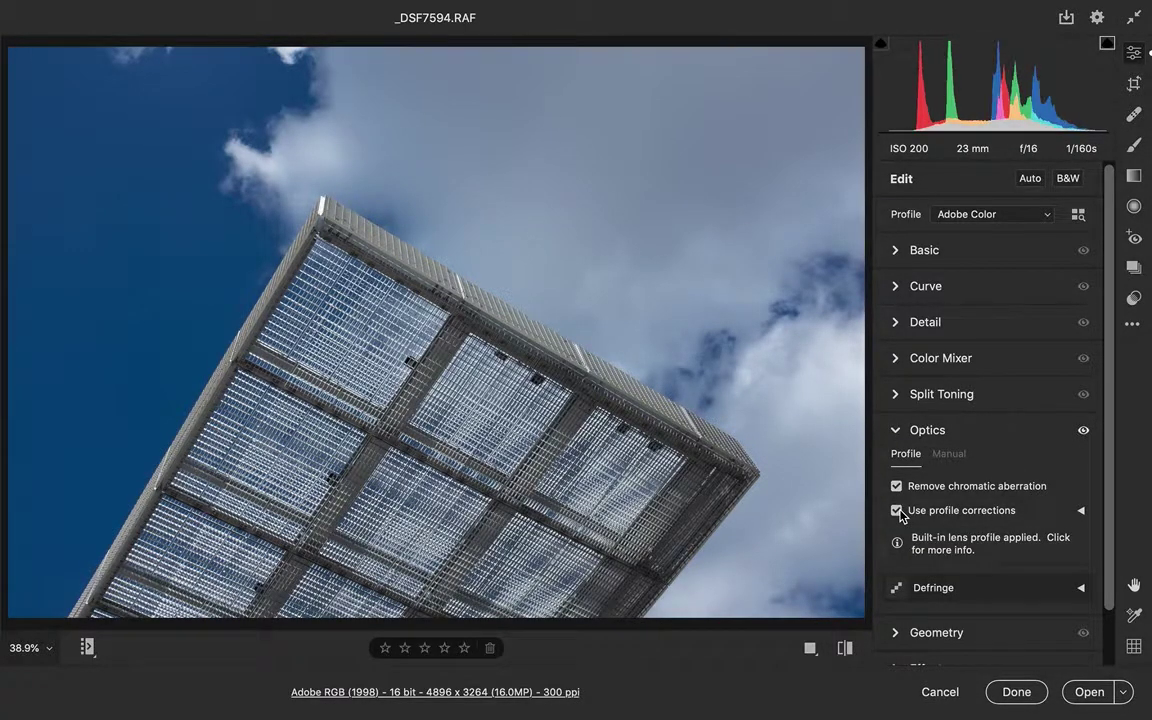
click(896, 433)
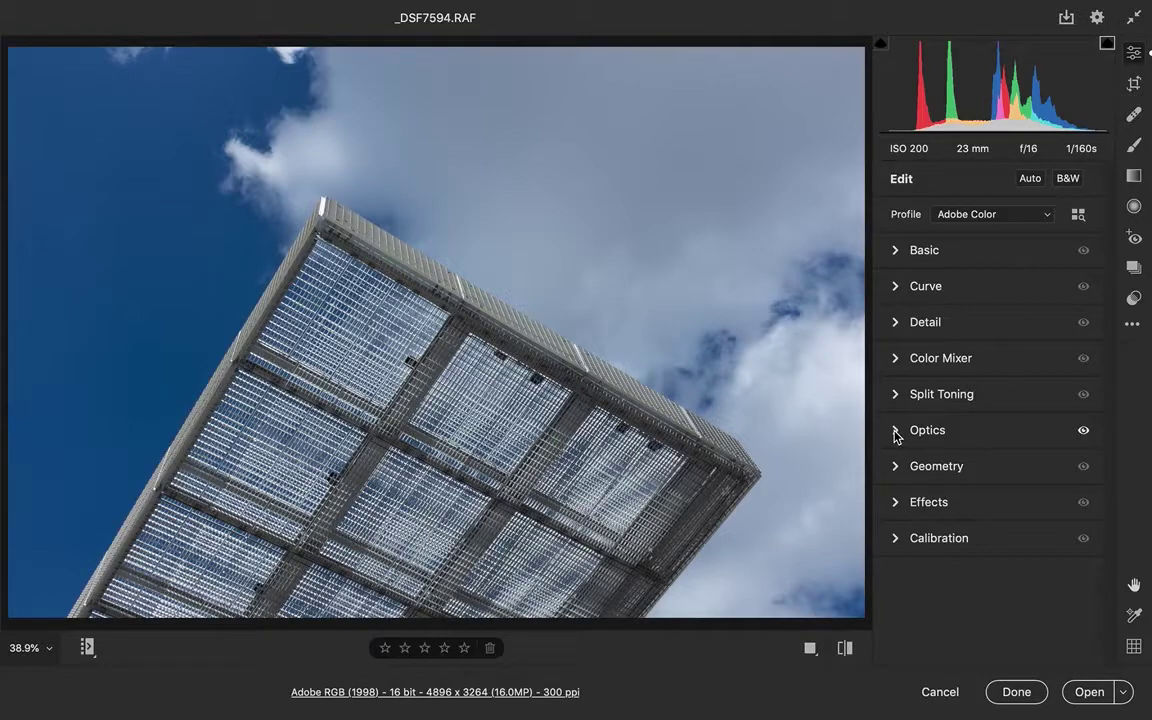
key(backslash)
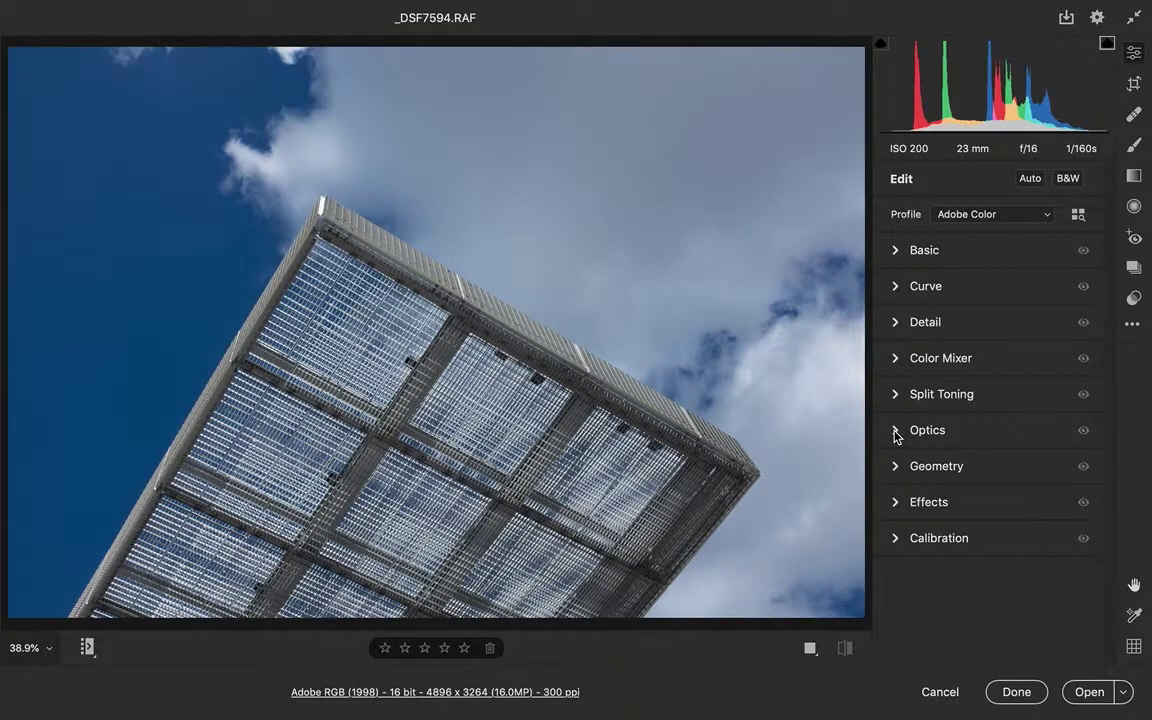
key(backslash)
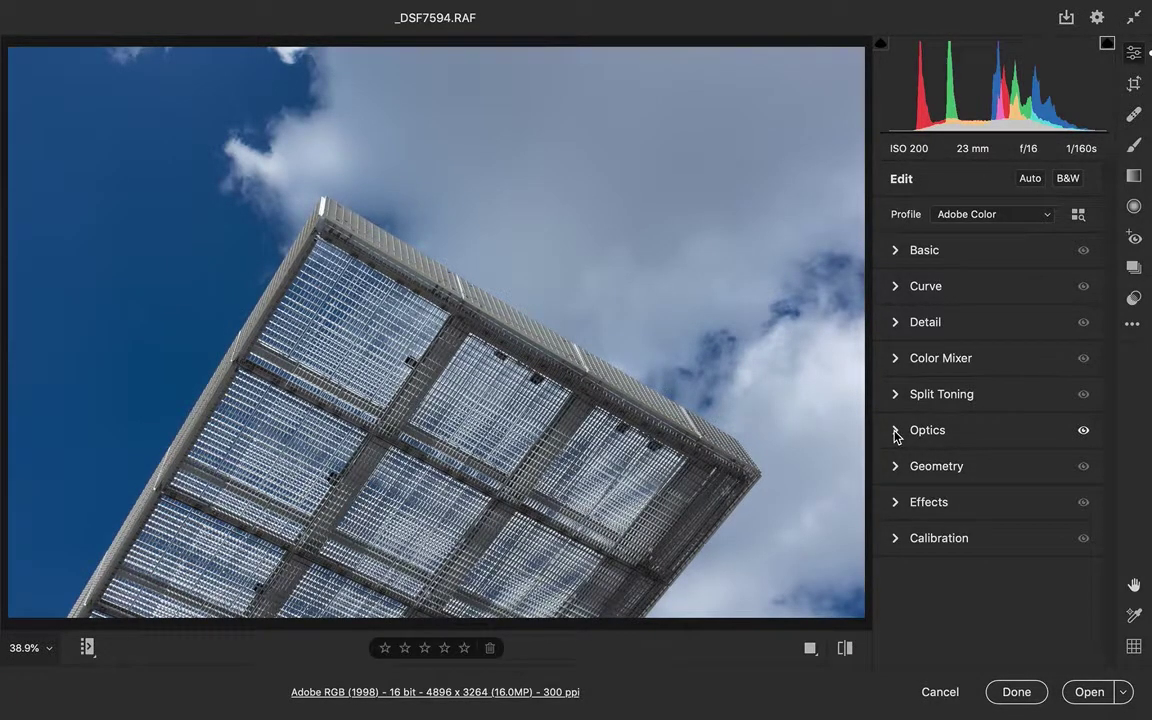
- Raise the sky's saturation with the Color Mixer's targeted adjustment, to +40 for Blues and +5 for Purples
click(897, 360)
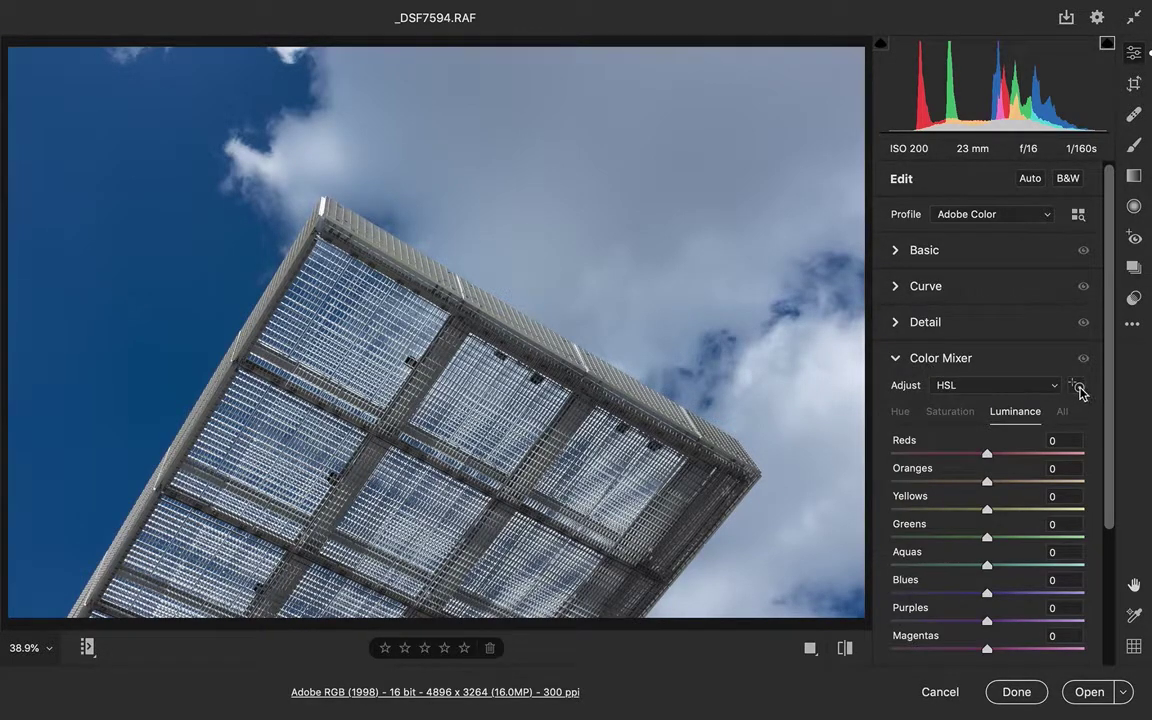
click(1077, 387)
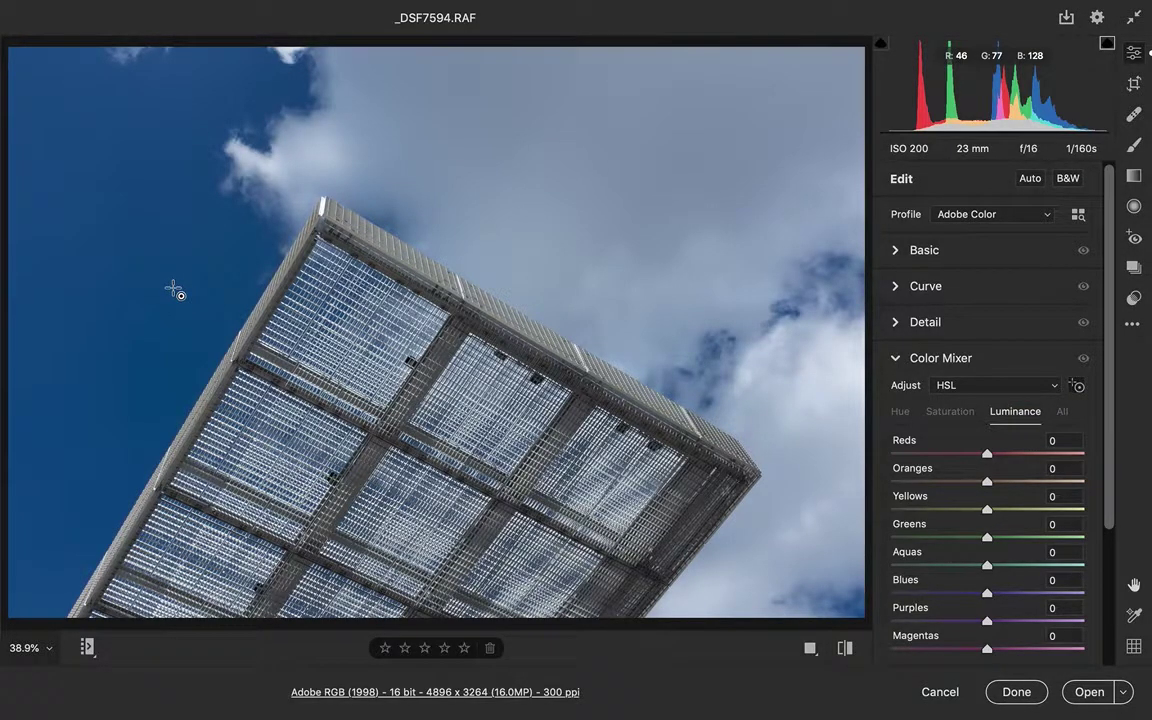
click(960, 414)
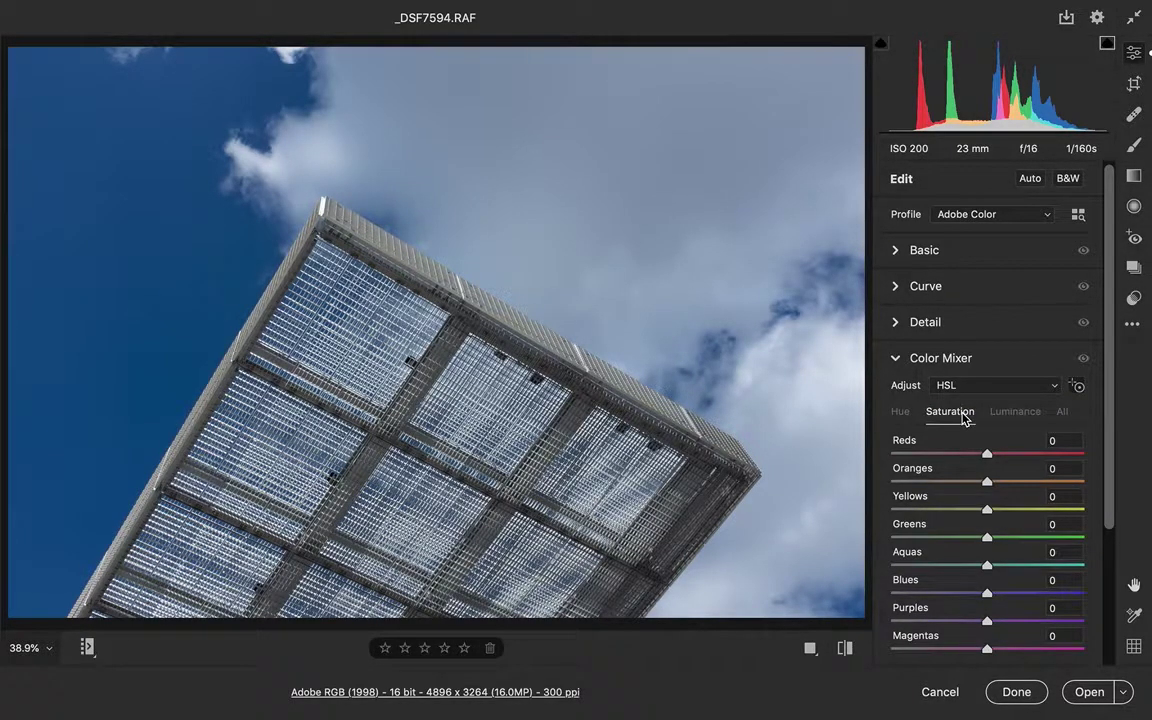
drag(121, 287, 158, 287)
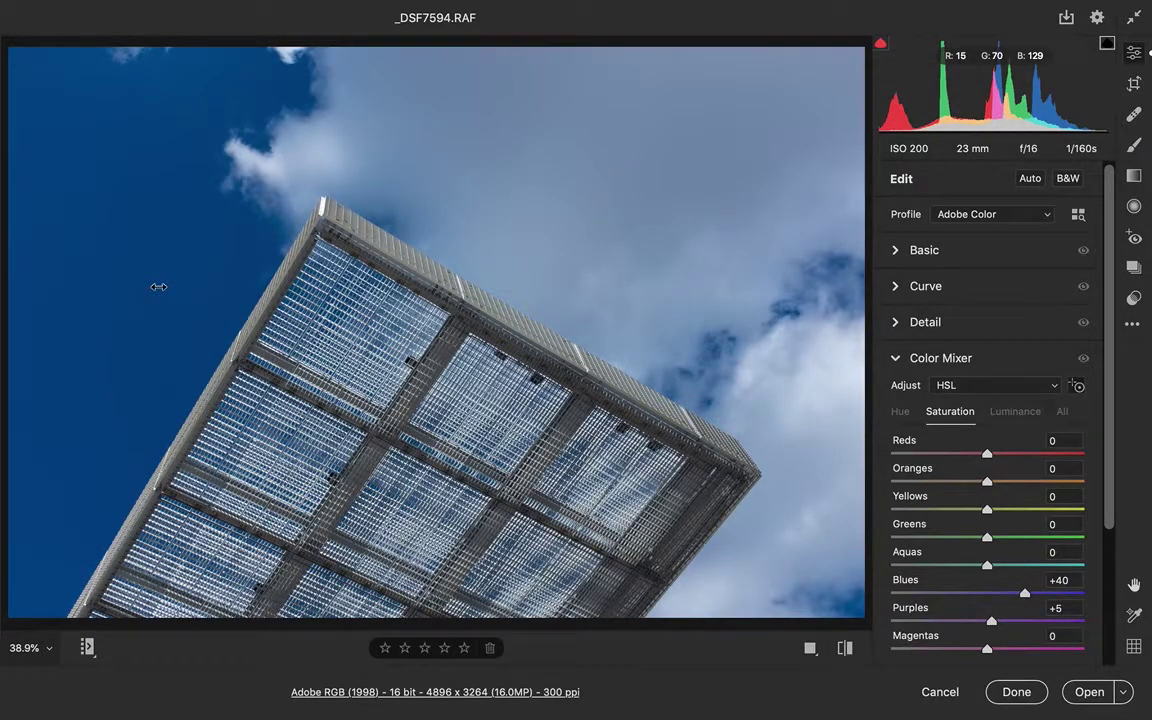
- Darken the sky with the targeted luminance adjustment, to -22 for Blues and -2 for Purples, and check it against the earlier state
click(994, 417)
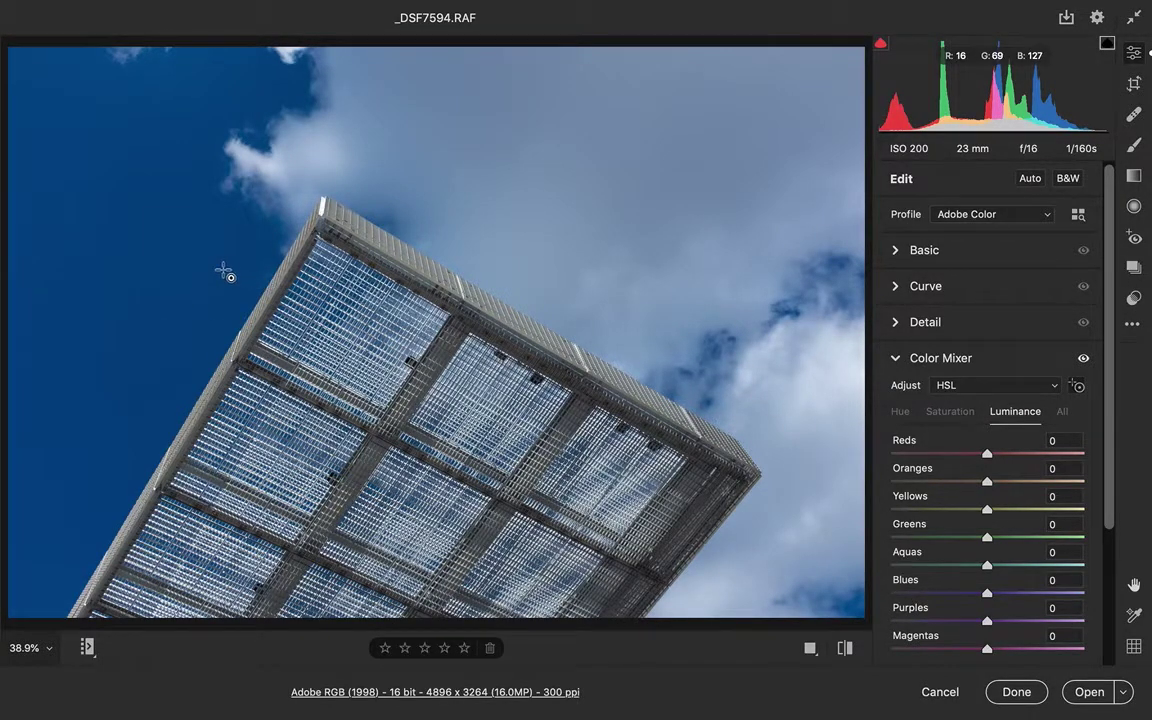
drag(193, 265, 172, 266)
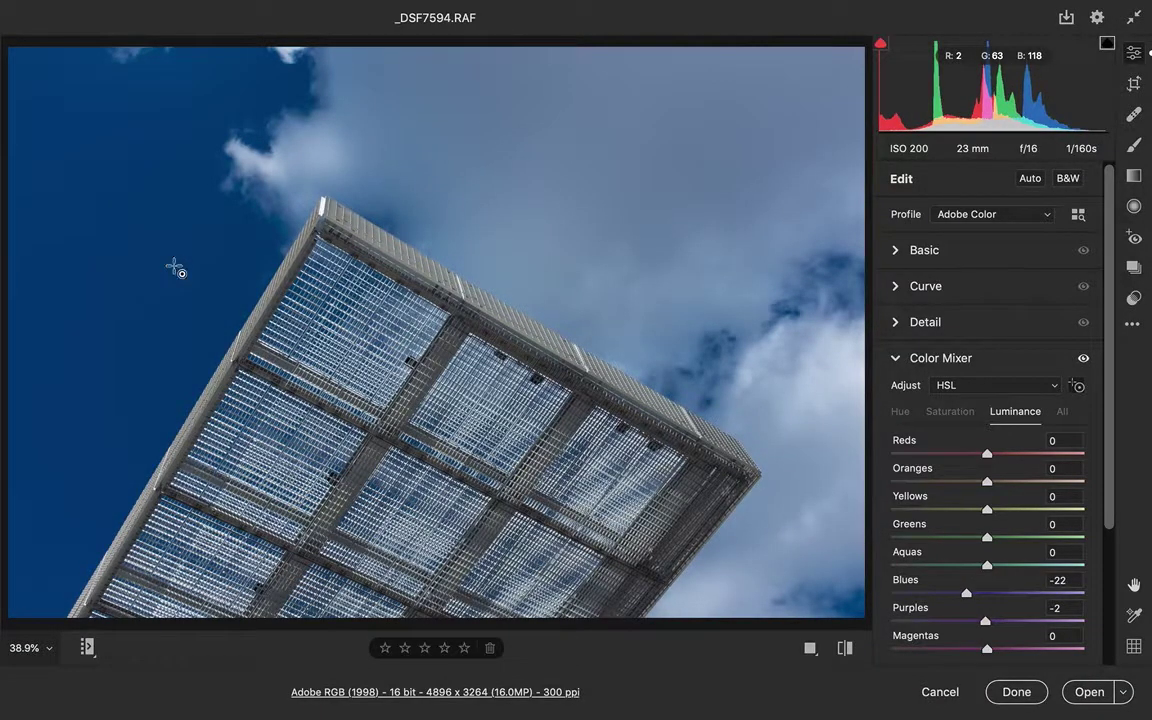
key(ctrl+z)
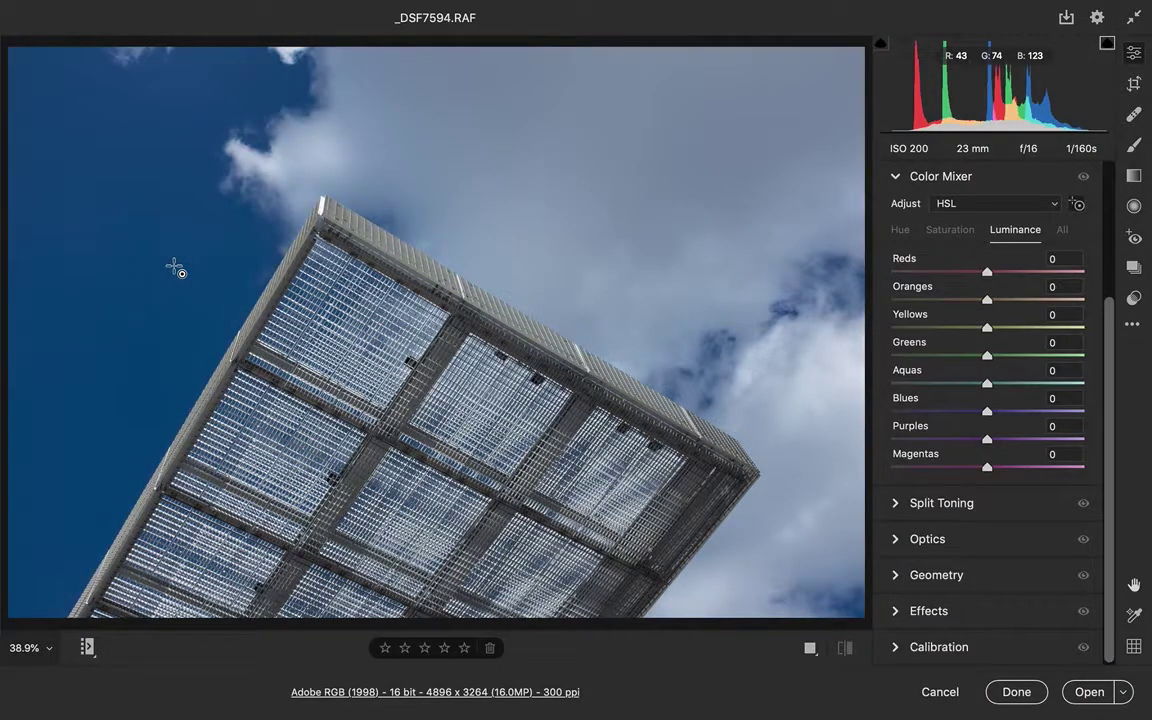
key(ctrl+shift+z)
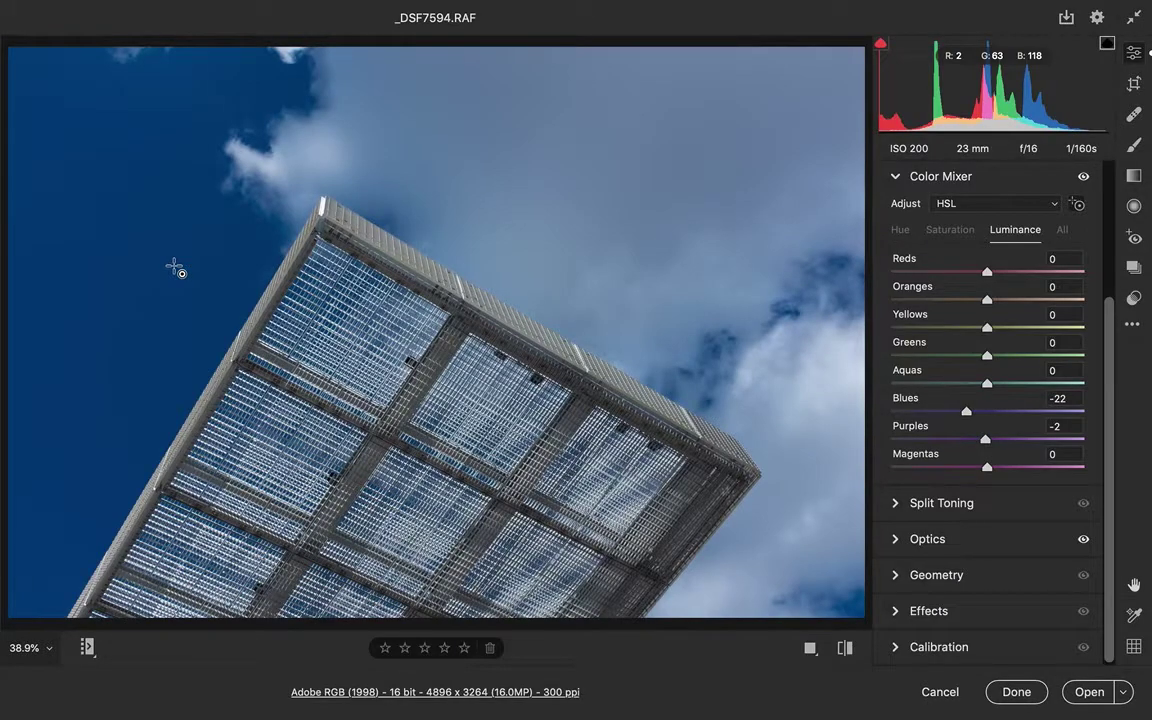
- Save the current colour edit as a new snapshot named "color mixer"
click(1134, 268)
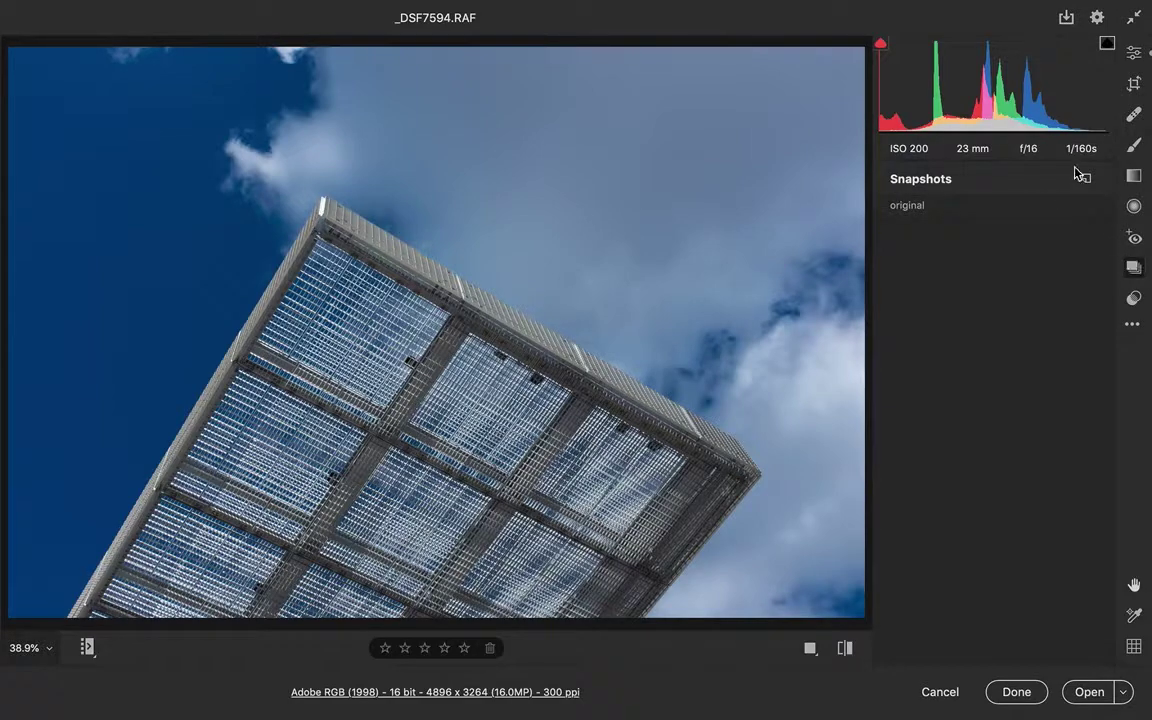
click(1087, 180)
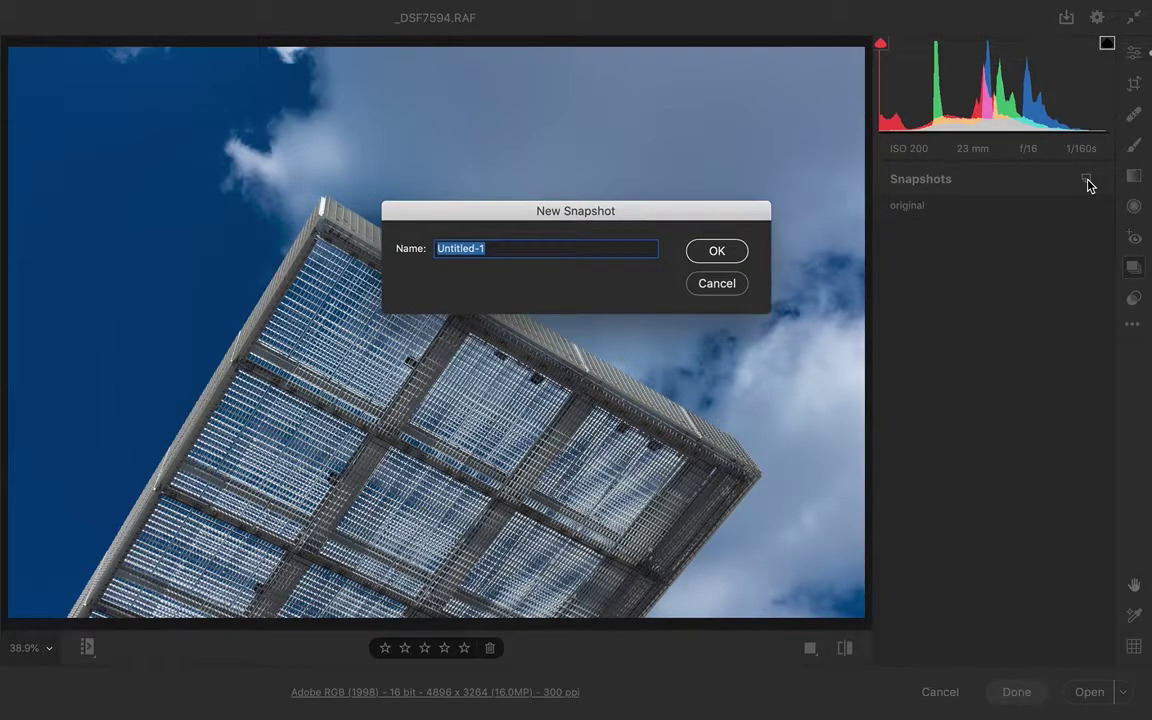
text(color mixer)
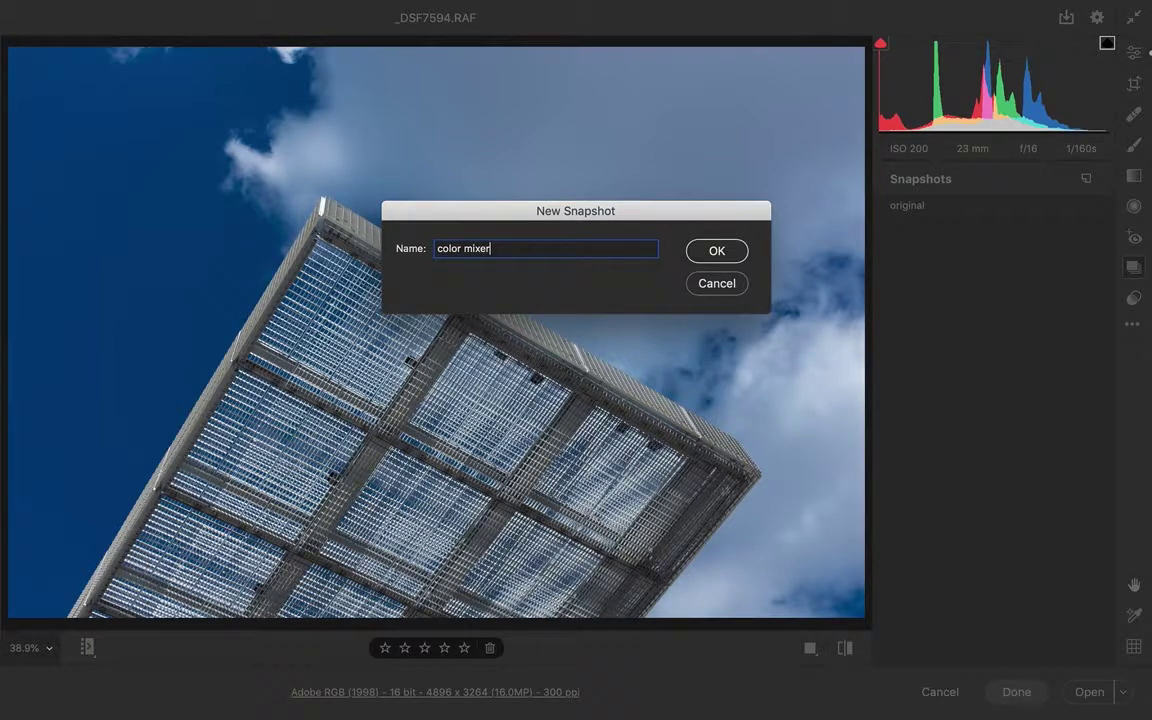
click(714, 251)
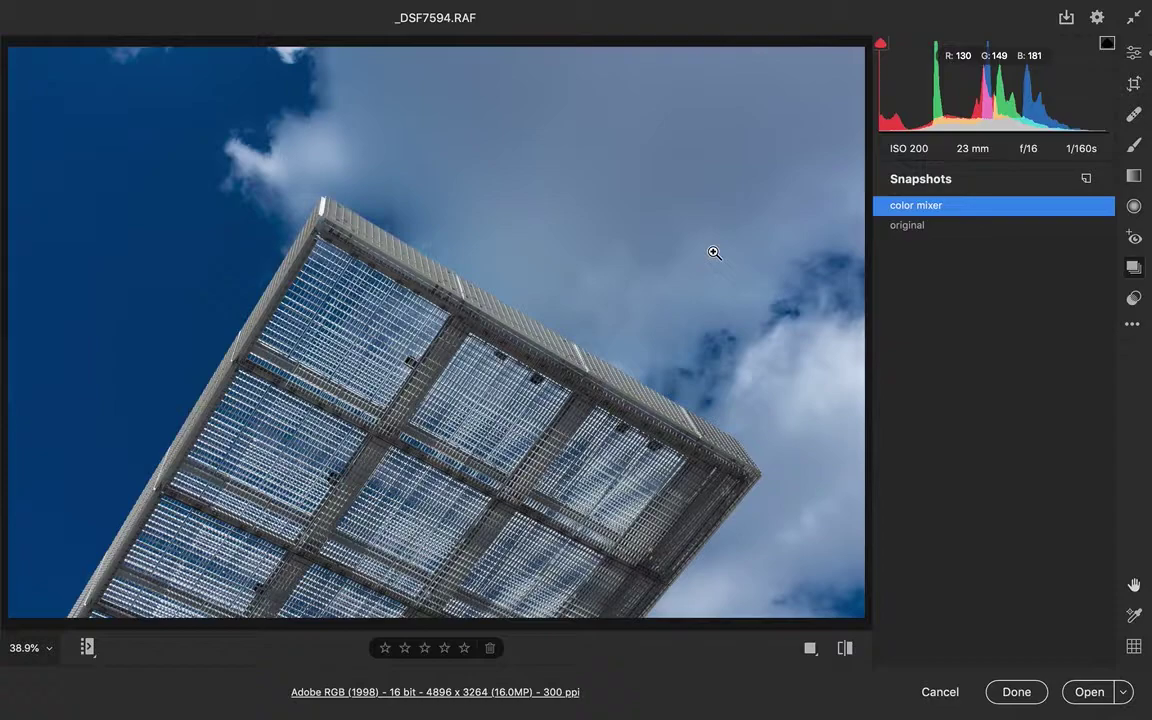
- Collapse the Color Mixer settings and convert the photo to black and white
key(e)
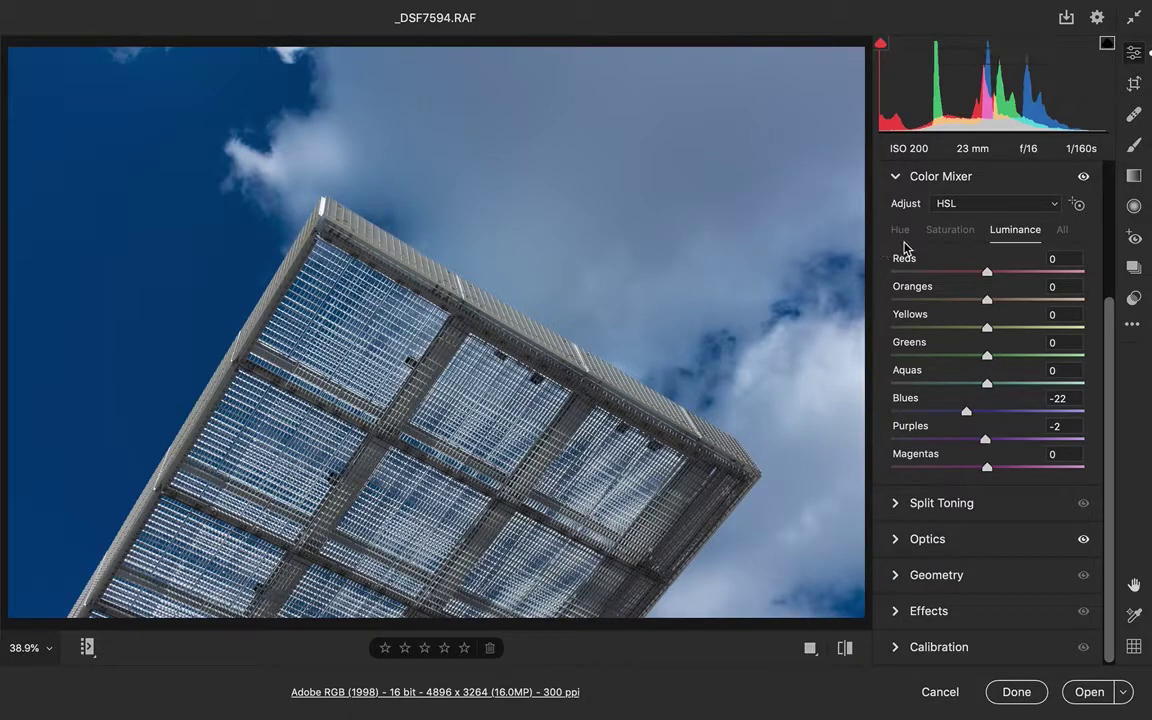
drag(1108, 370, 1108, 321)
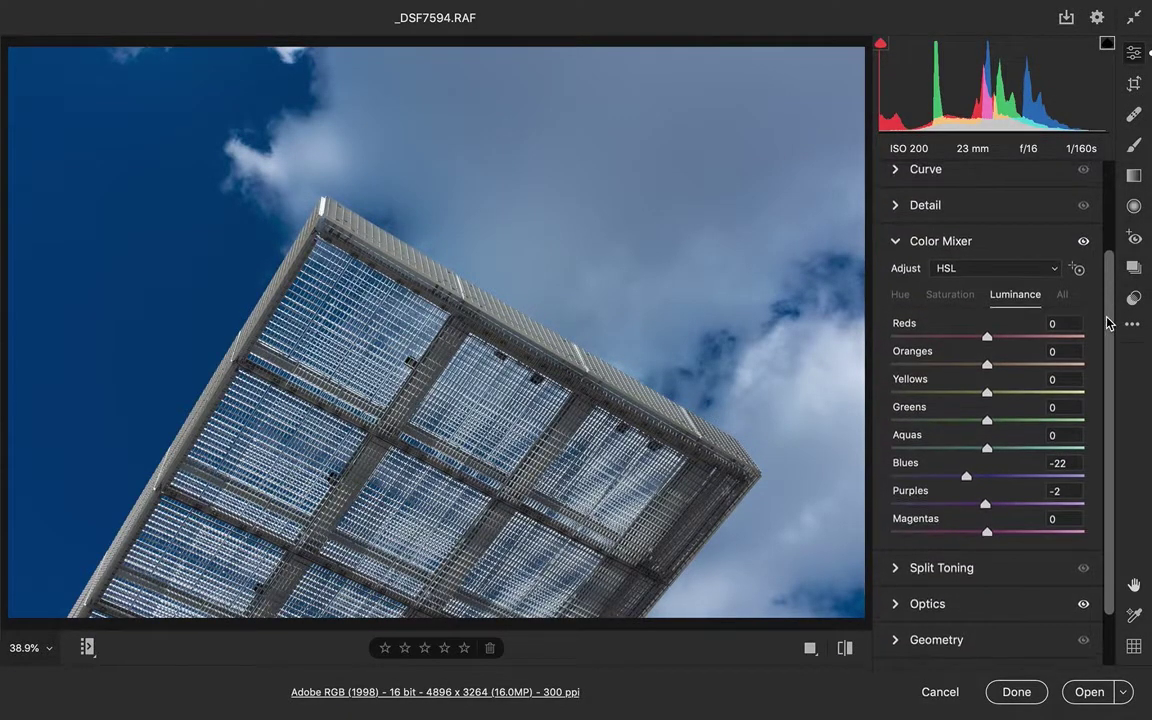
click(896, 244)
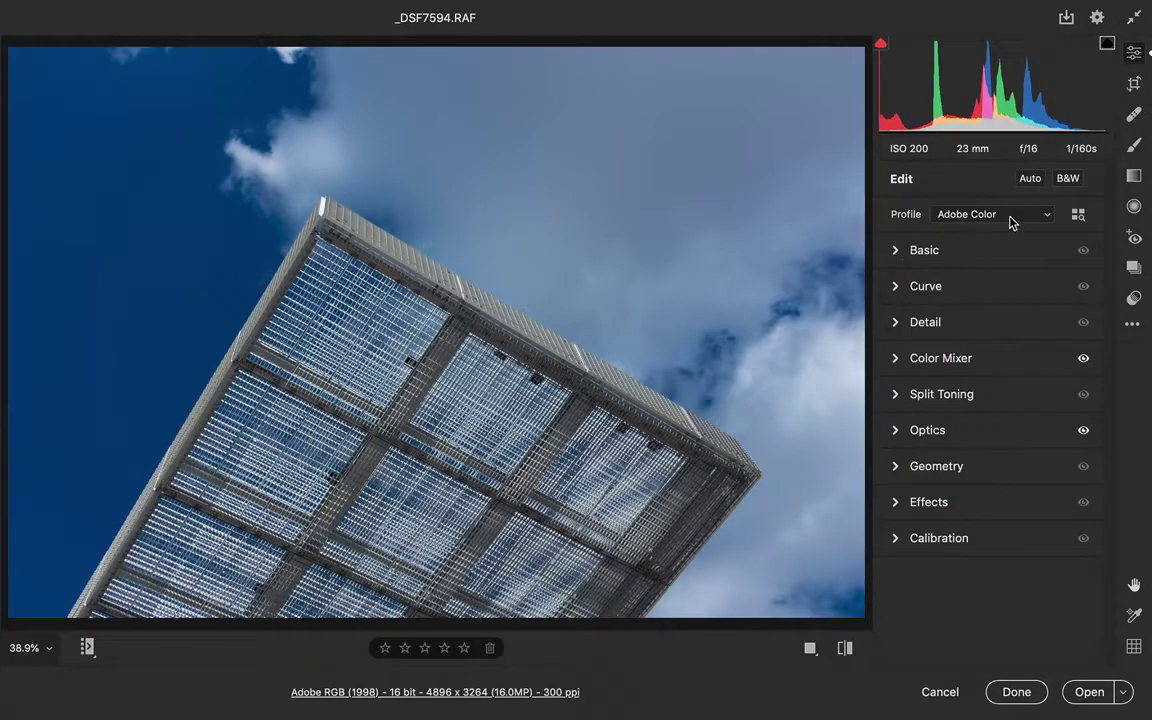
click(1068, 179)
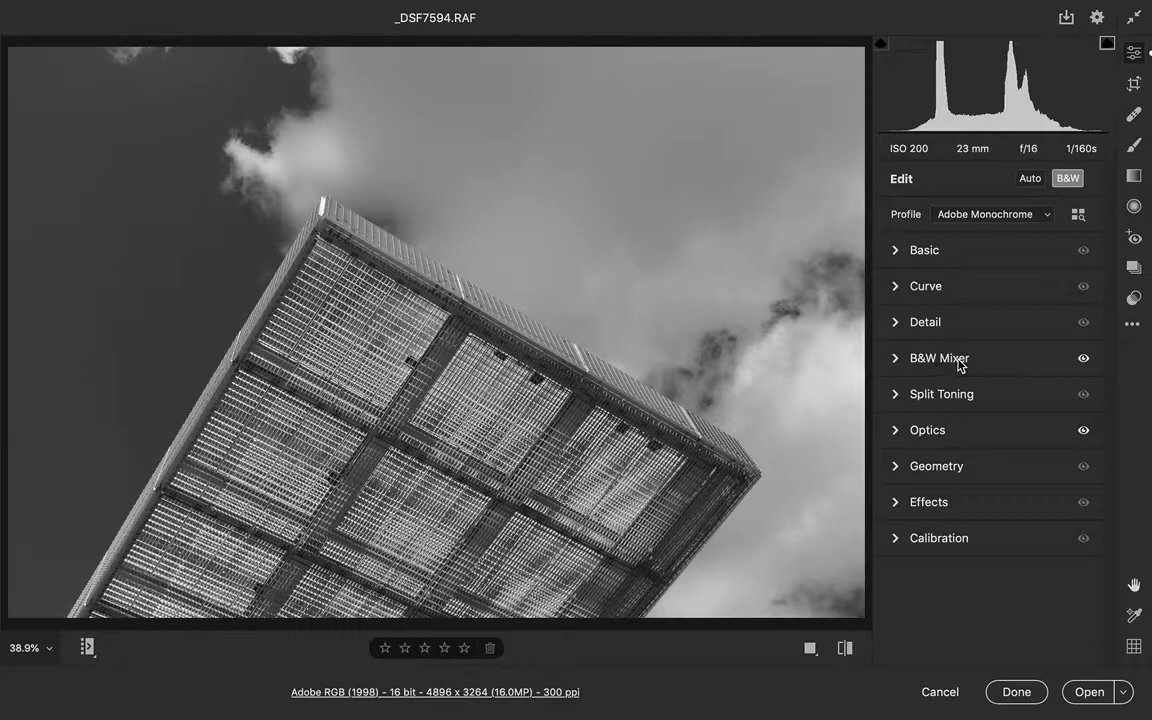
- Darken the sky in the B&W Mixer by setting Blues to -35
click(896, 359)
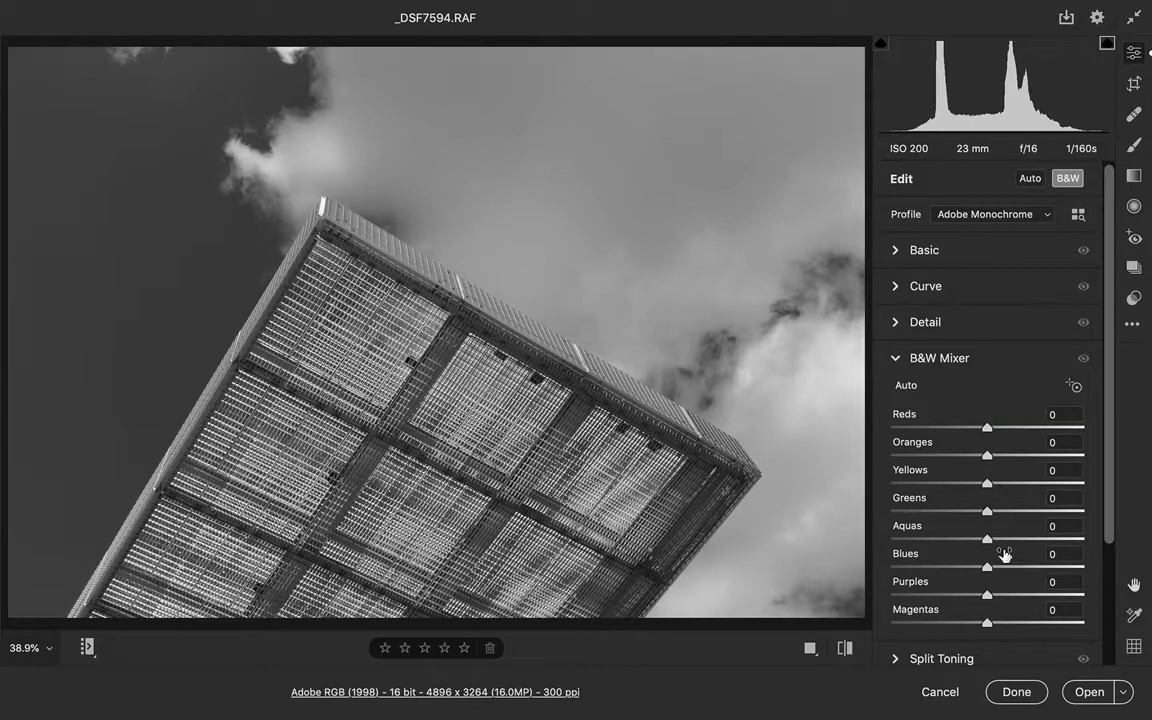
drag(986, 568, 953, 570)
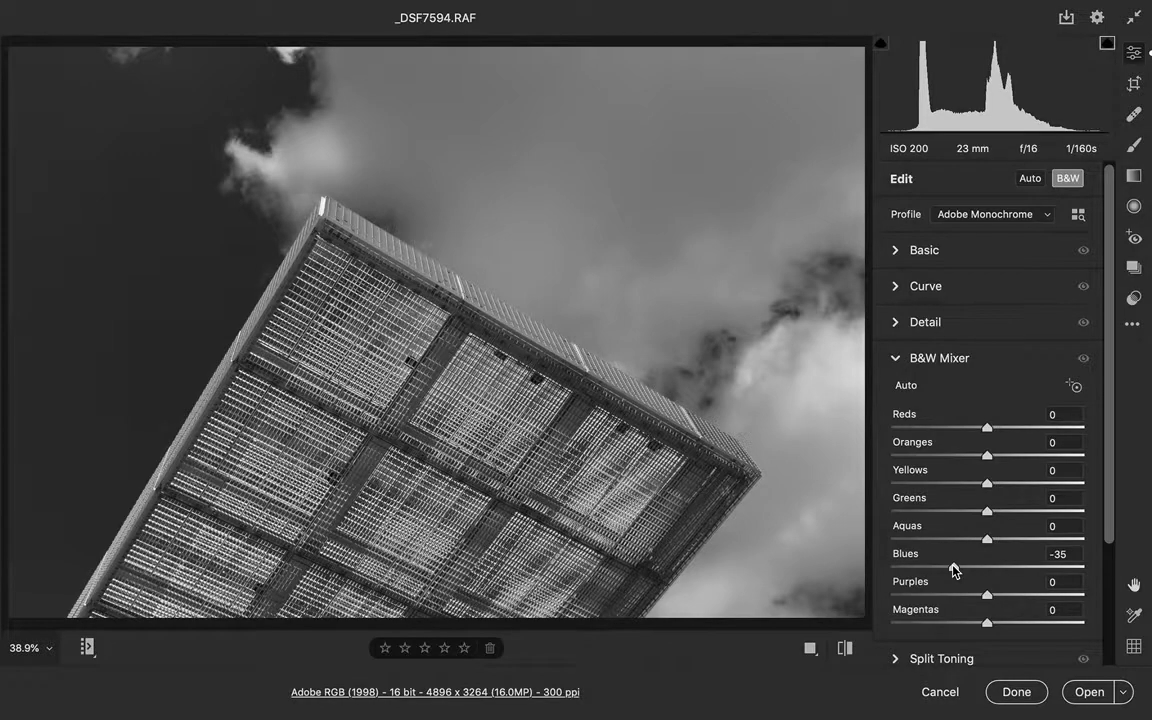
drag(953, 570, 955, 571)
- Save the monochrome edit as a new snapshot named "black and white"
click(1135, 272)
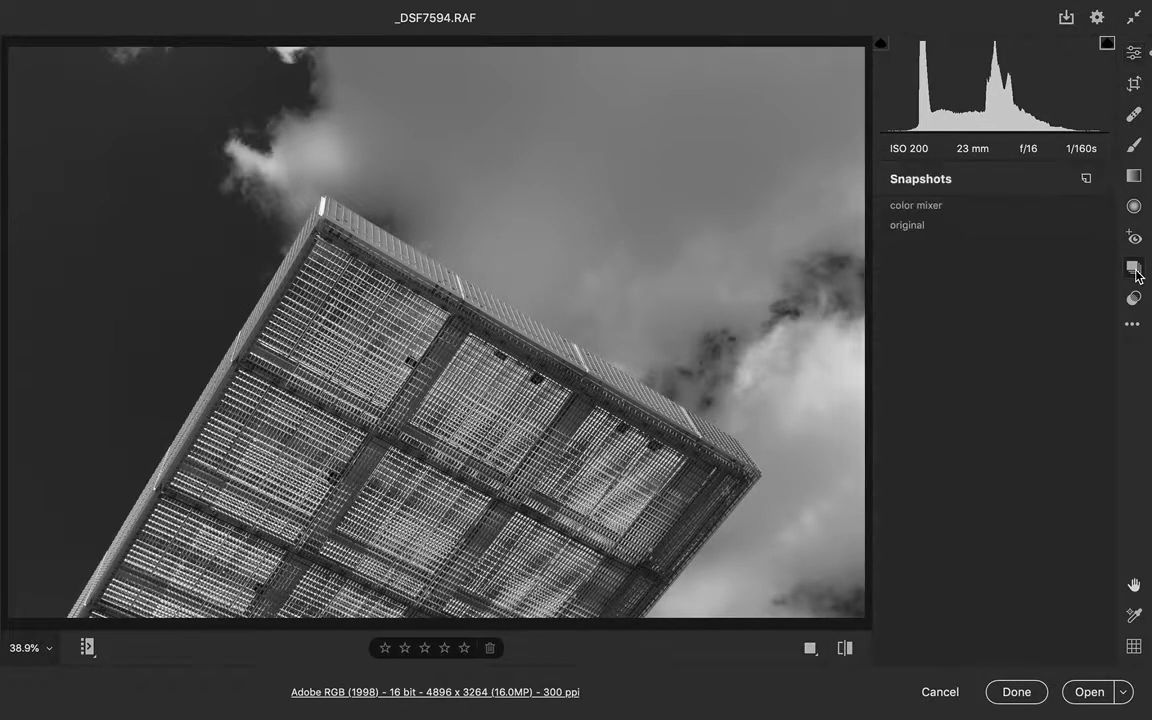
click(1087, 179)
text(bl)
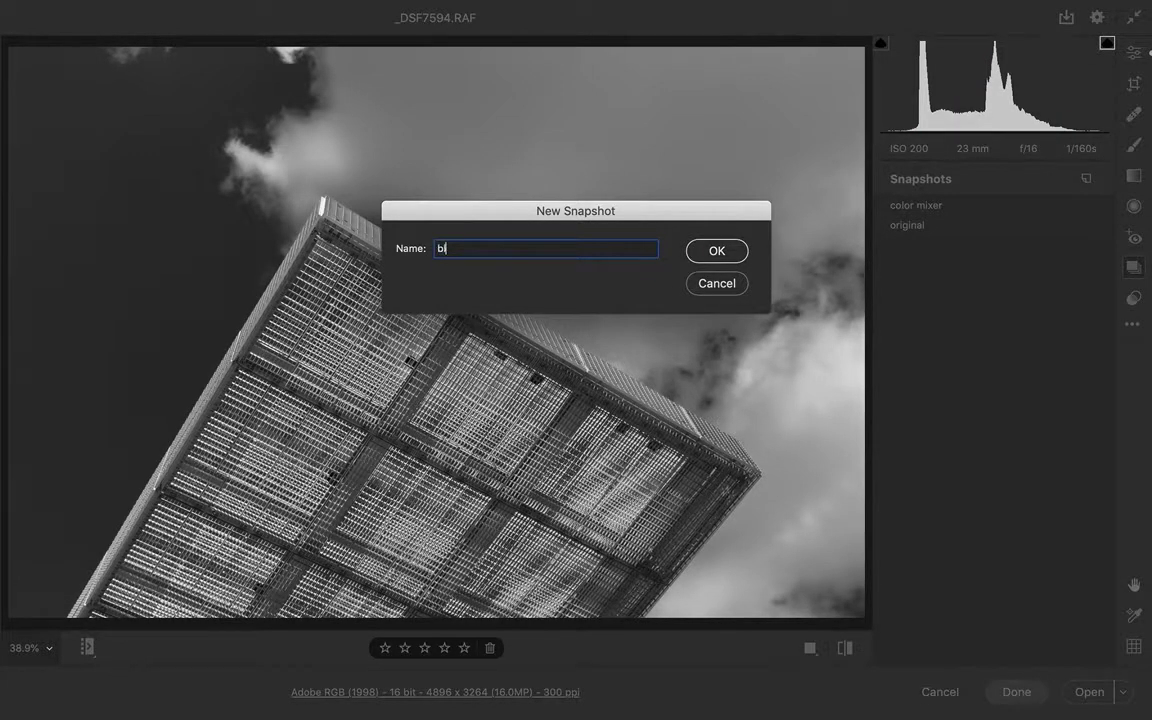
text(ack and white)
click(717, 251)
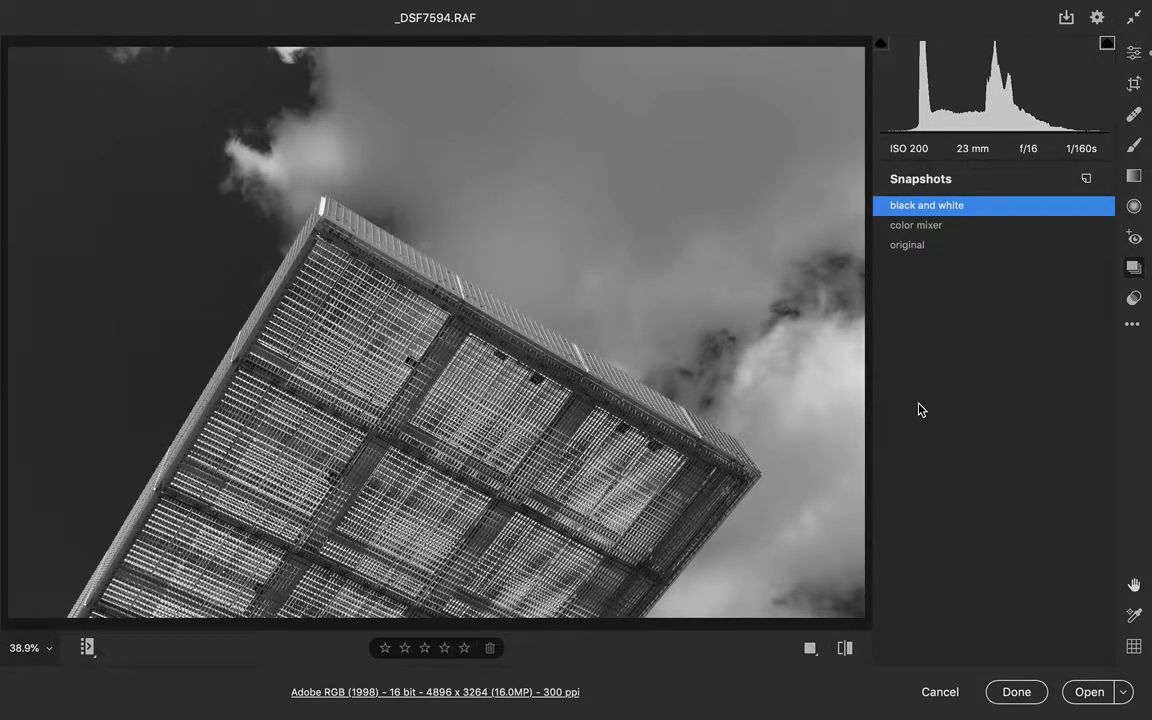
- Add film-style effects to the black-and-white photo with Grain at 64 and Vignetting at -31
key(e)
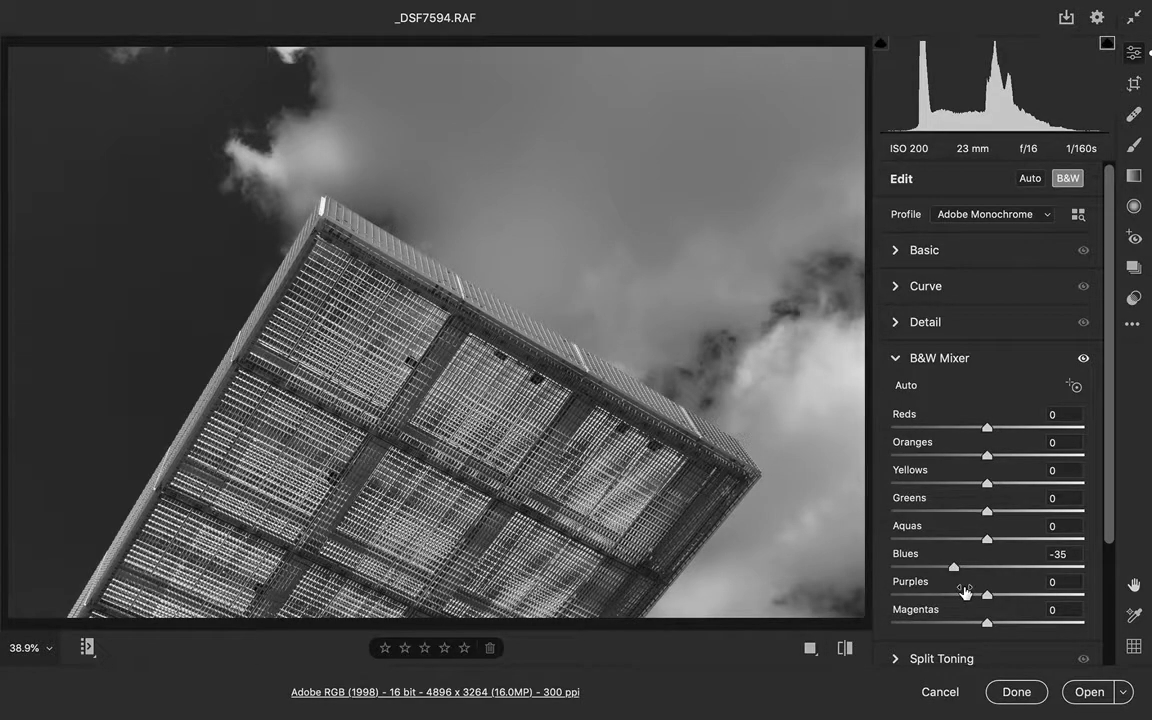
click(903, 360)
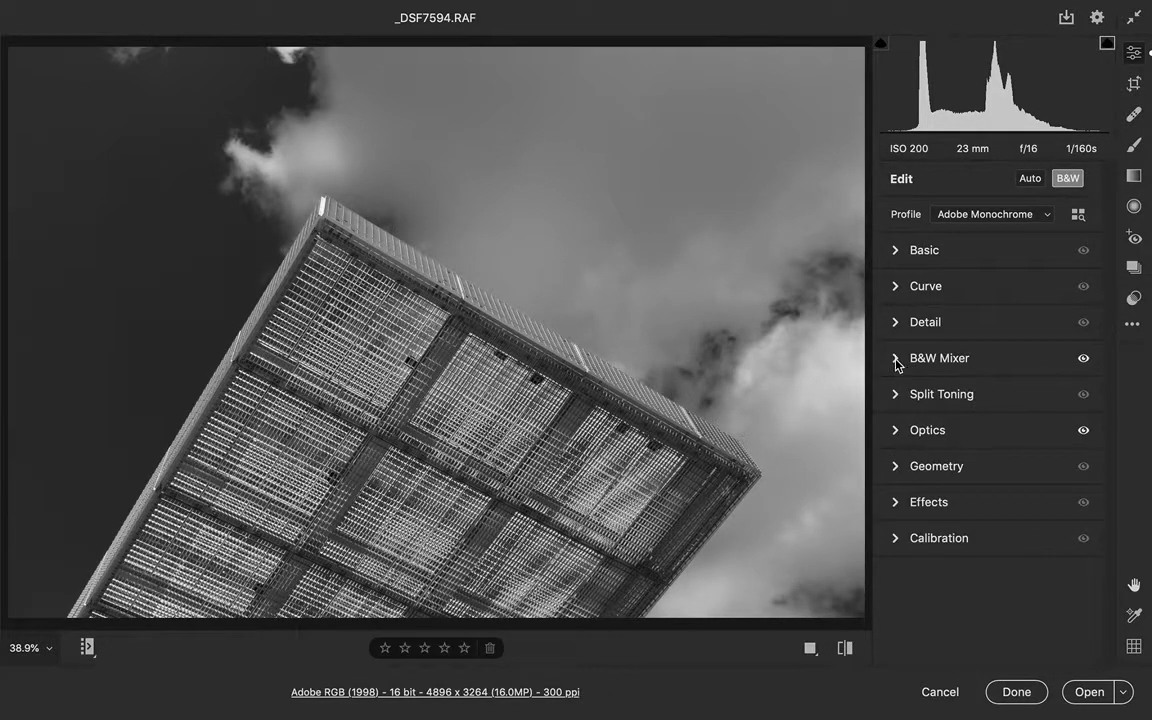
click(895, 504)
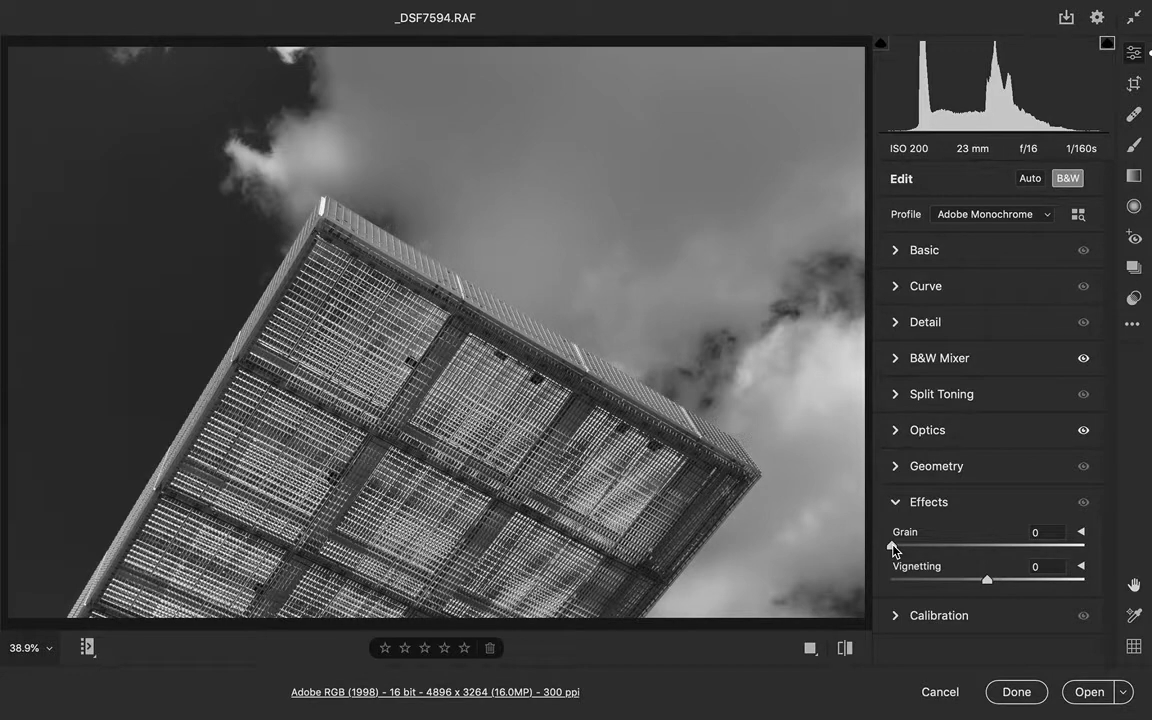
drag(894, 549, 1018, 546)
drag(1013, 548, 1085, 580)
drag(1080, 580, 956, 582)
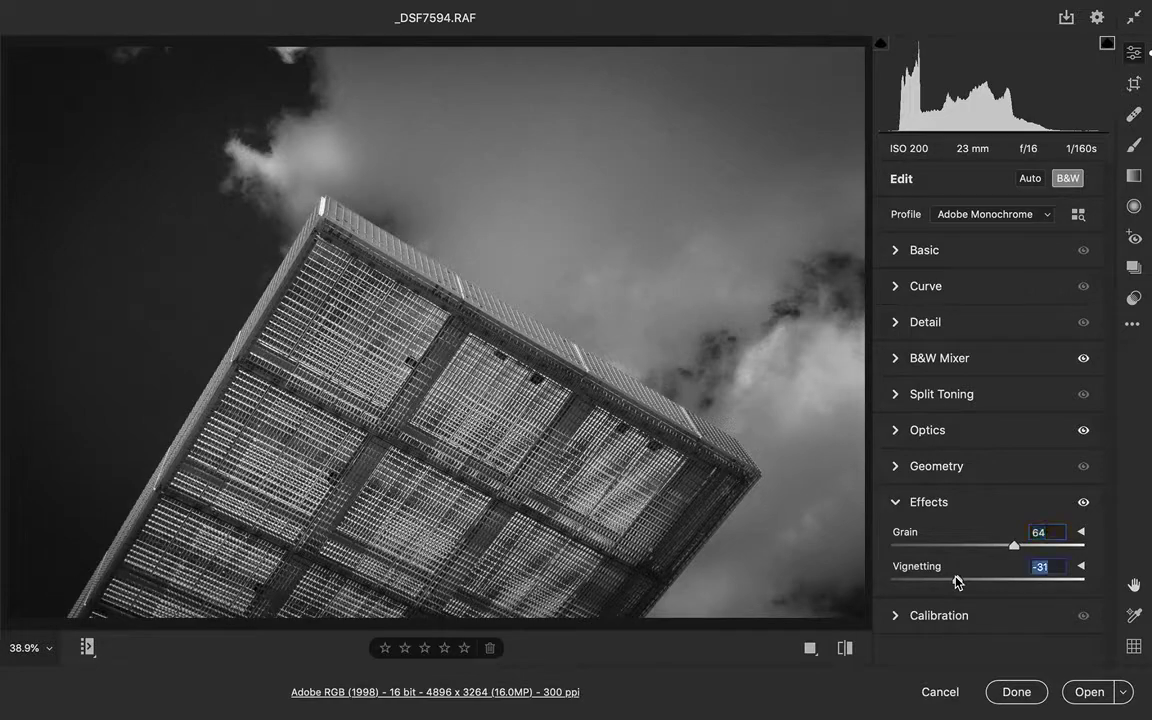
- Save the grain and vignette version of the photo as a new snapshot named "black and white with effects"
click(1135, 268)
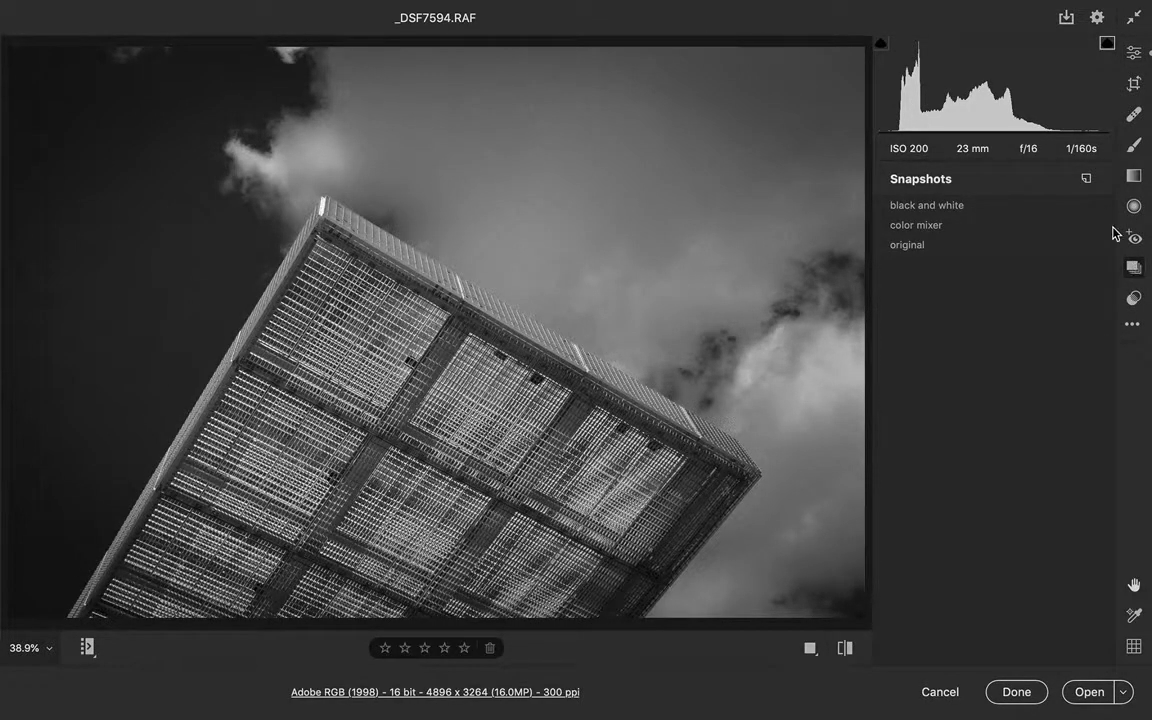
click(1087, 179)
text(black and white with effects)
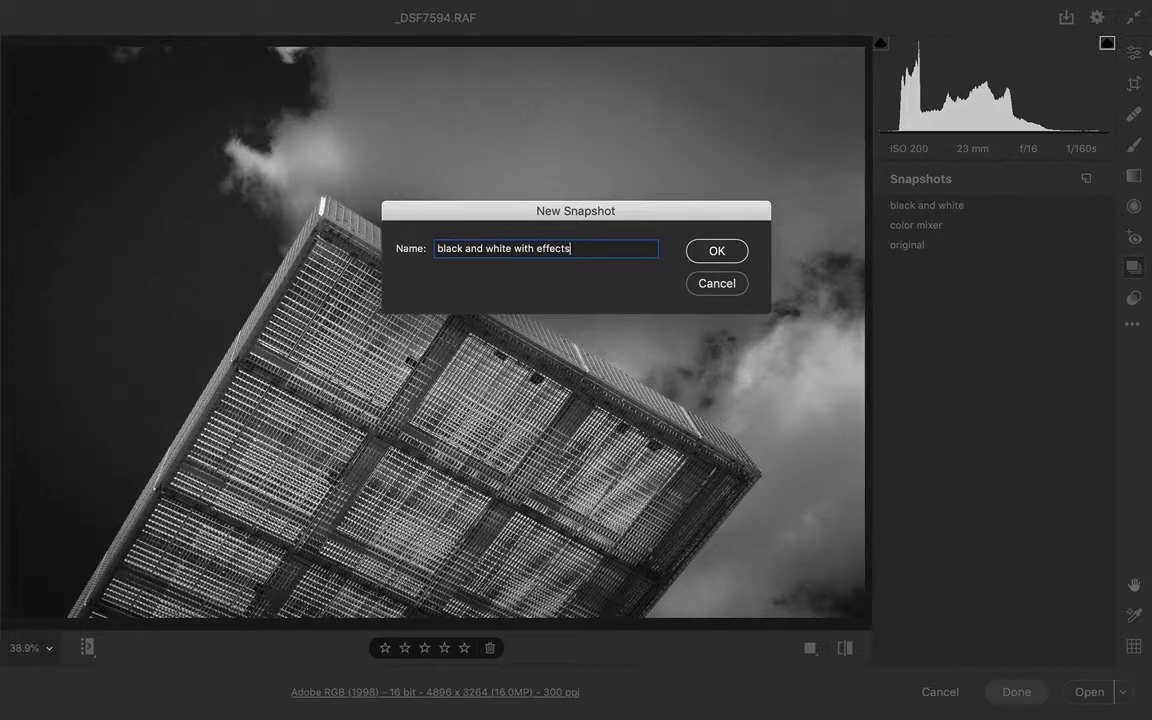
click(721, 256)
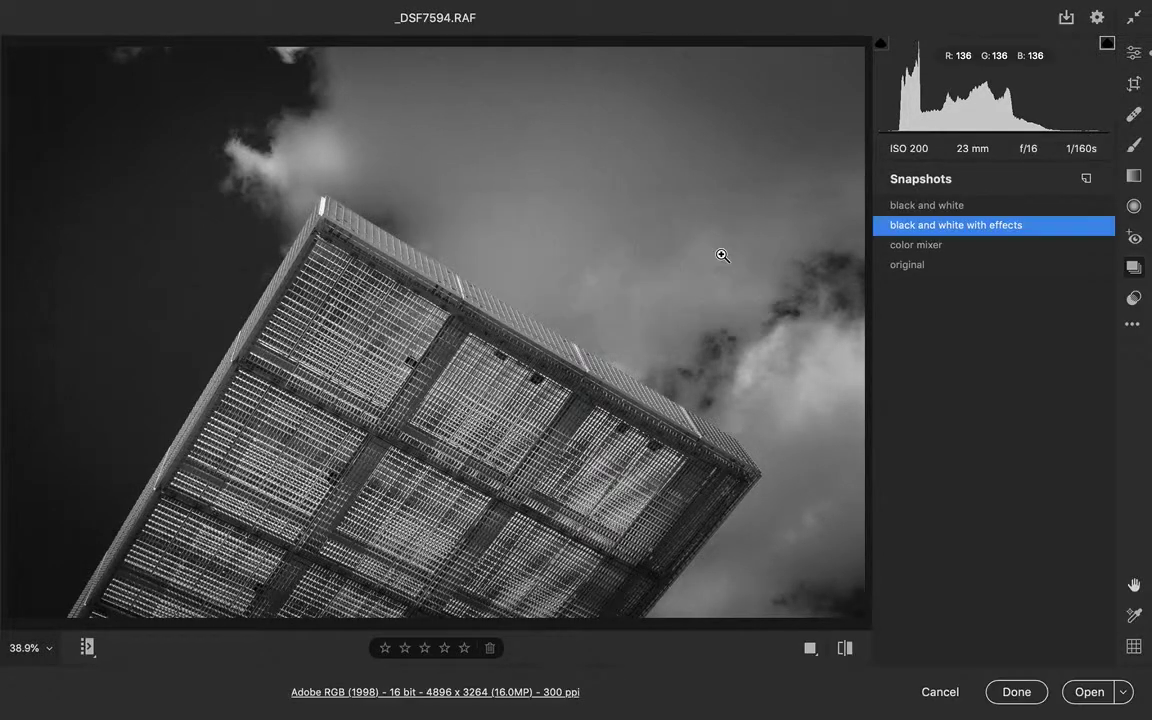
- Compare the saved snapshots on the photo, switching to "color mixer" and ending on "black and white"
mouse_move(908, 275)
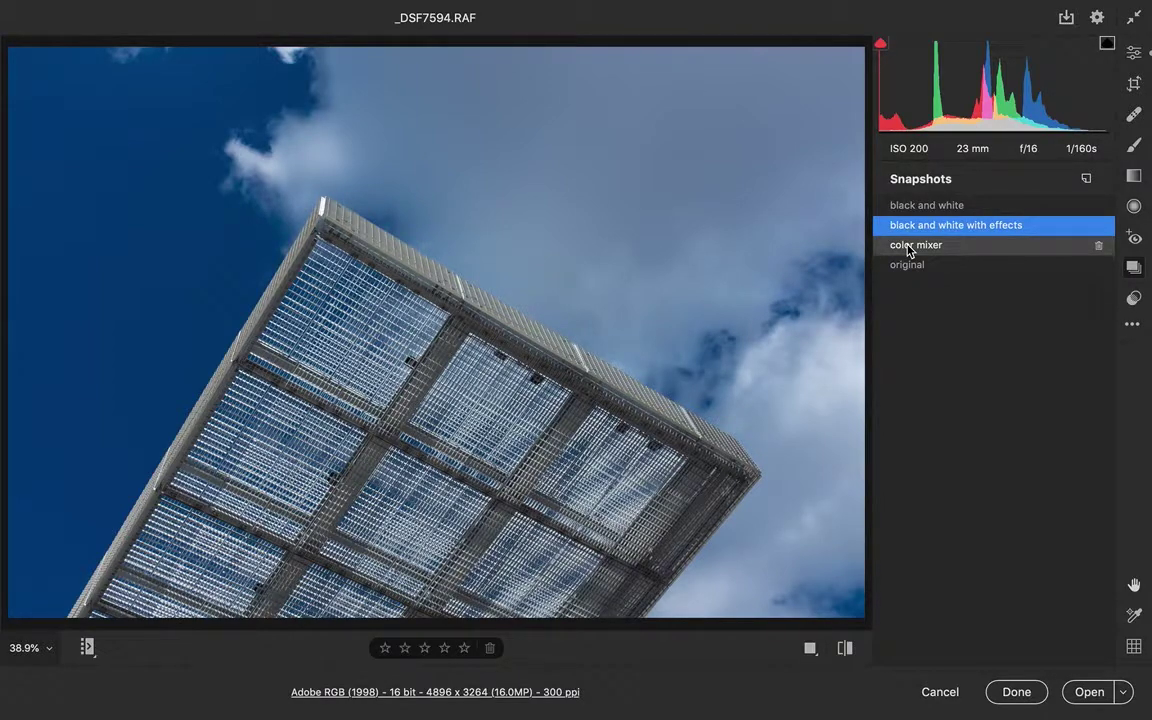
click(910, 246)
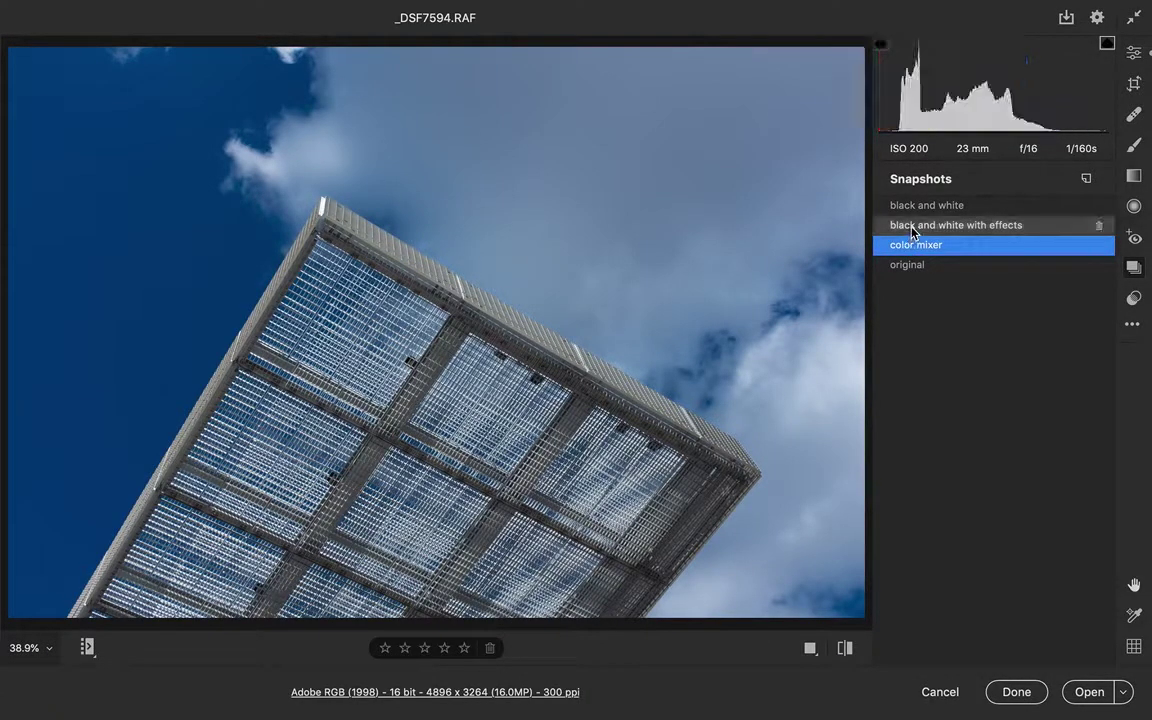
mouse_move(912, 230)
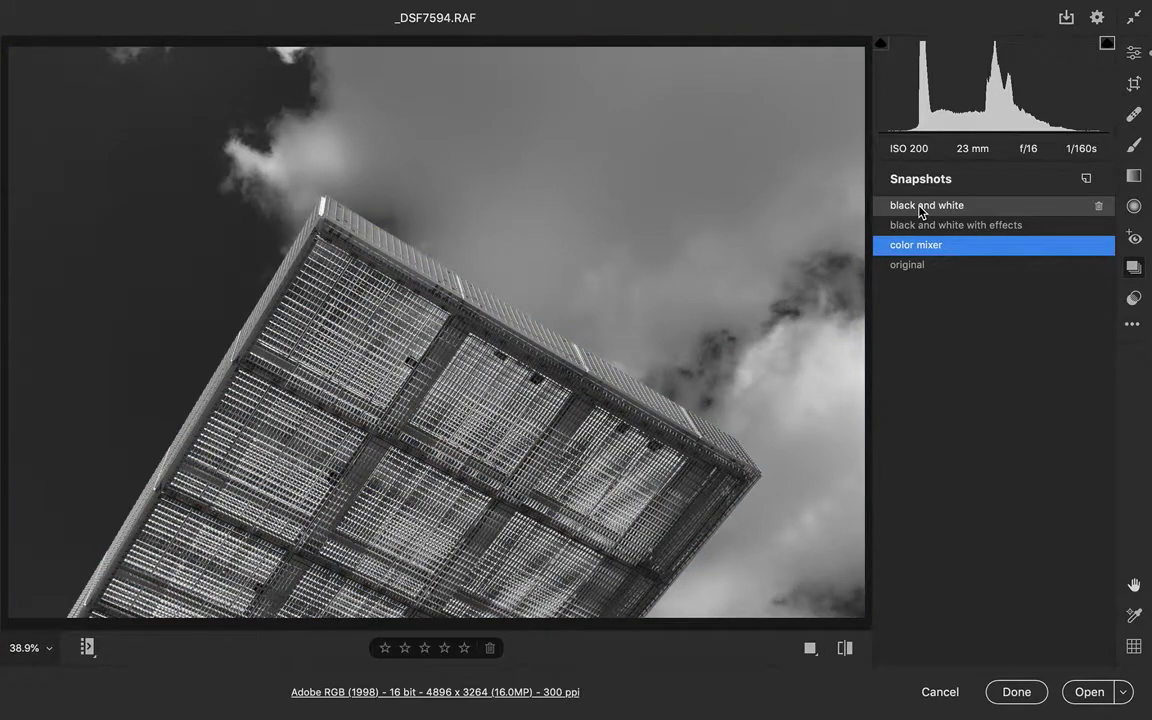
click(921, 210)
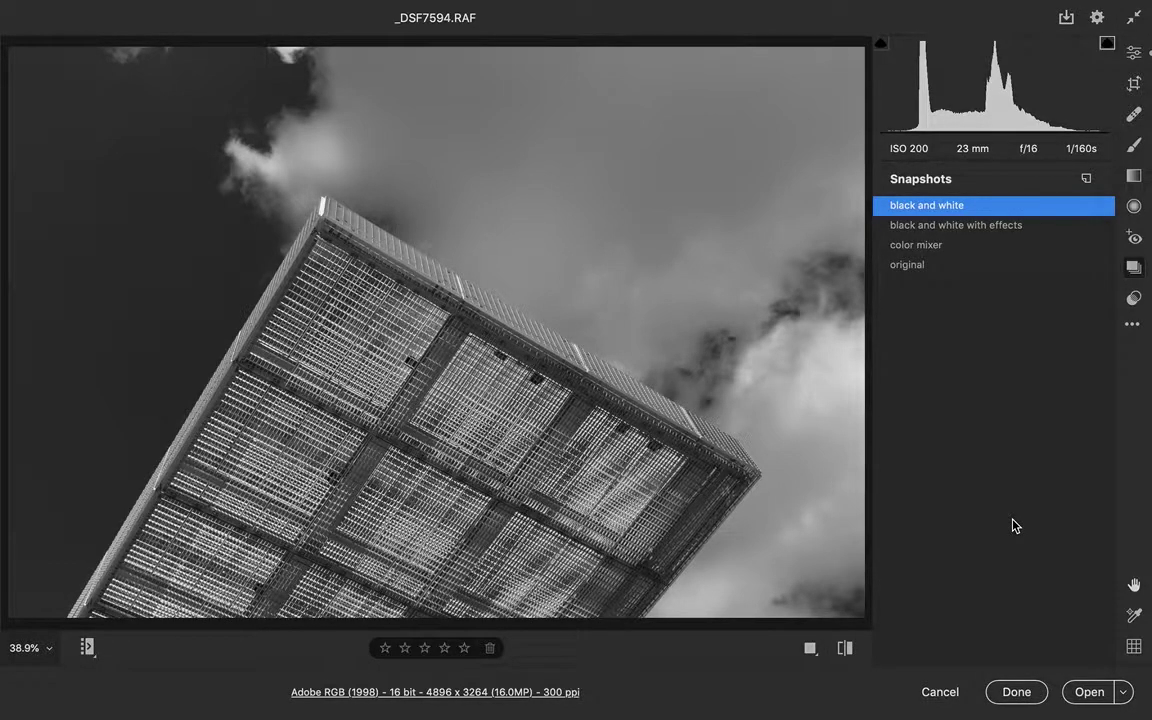
- Return to the Edit settings of the black-and-white version and close the raw photo without applying the changes
key(e)
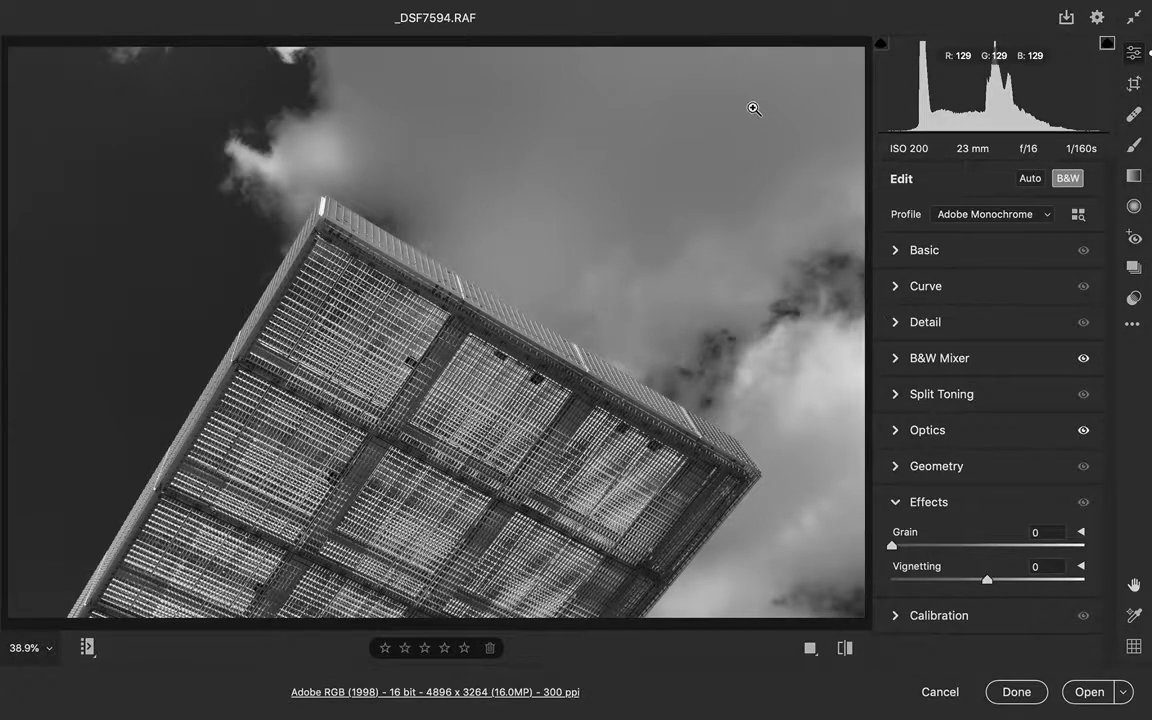
click(945, 692)
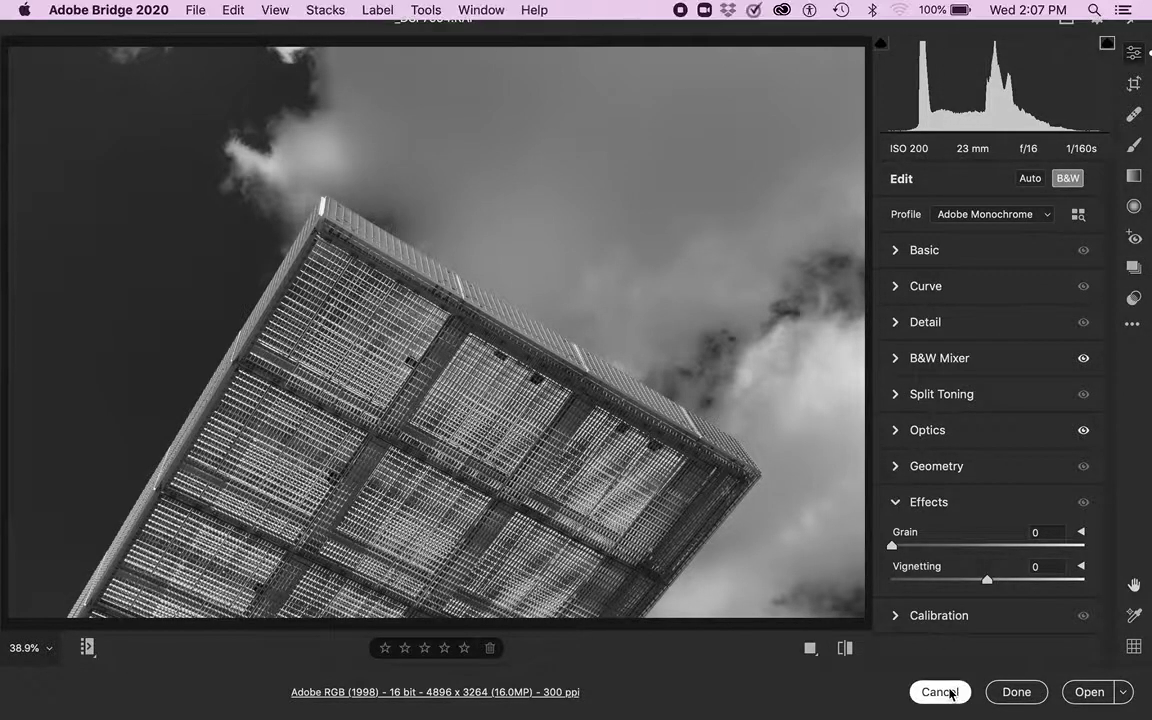